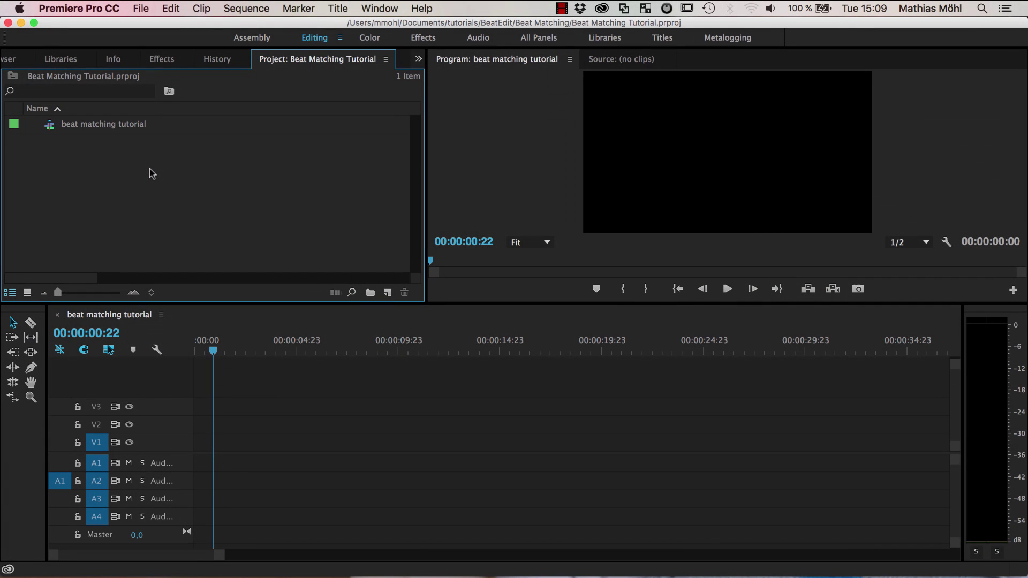
# Step: Open the Beat Edit extension panel from the Window menu and position it over the workspace
pyautogui.click(378, 8)
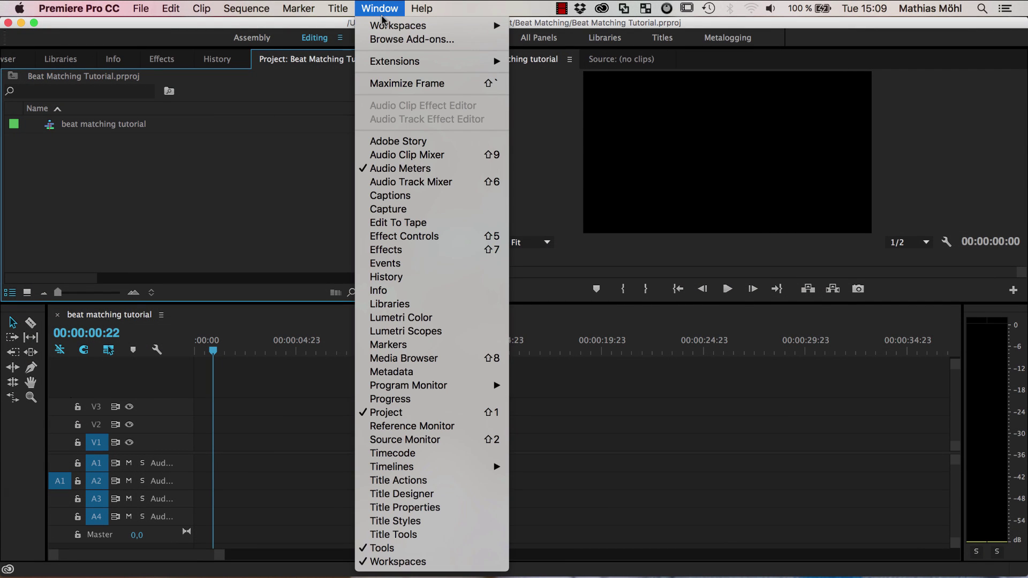
pyautogui.moveTo(388, 63)
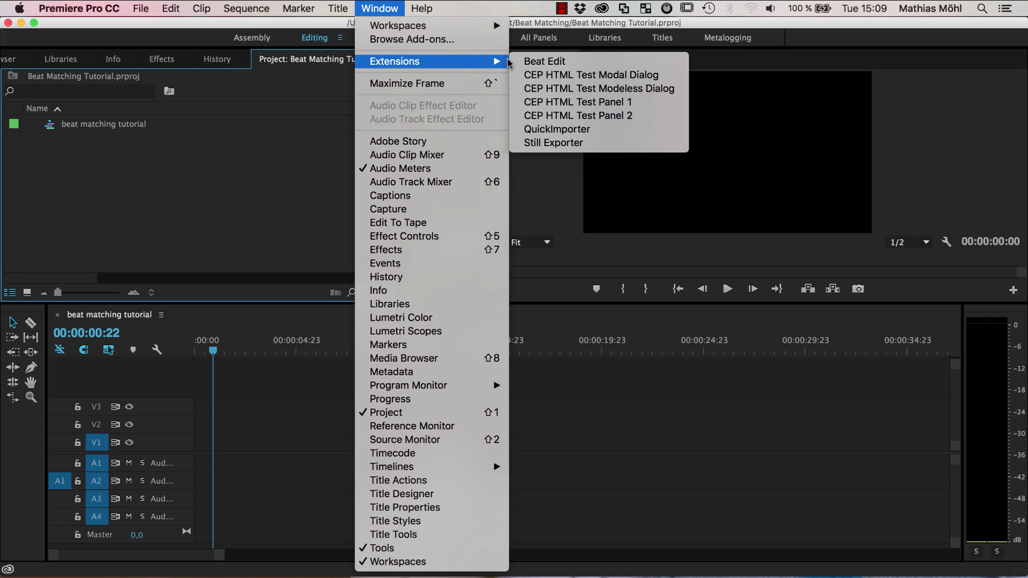
pyautogui.click(547, 63)
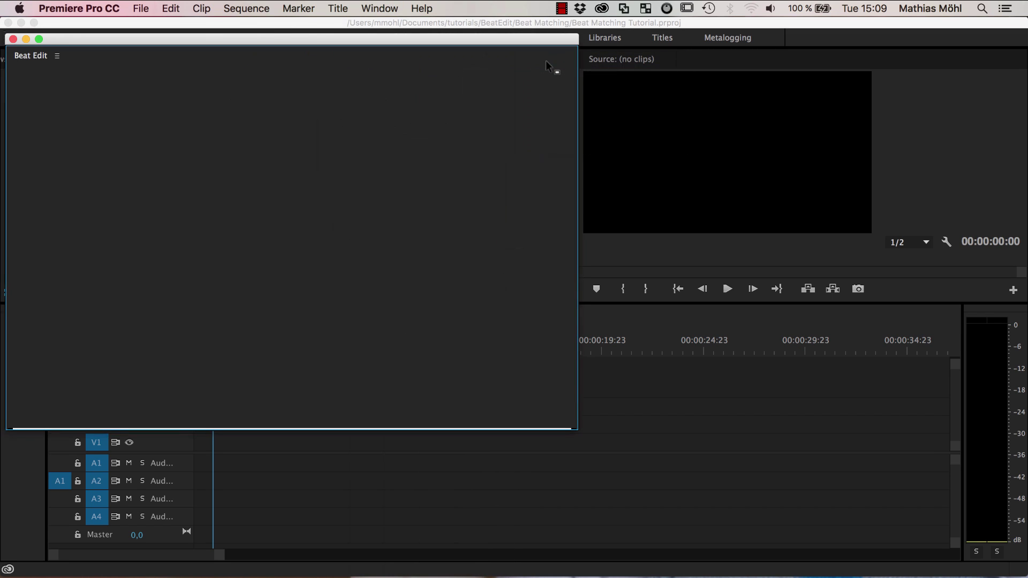
pyautogui.moveTo(280, 40); pyautogui.dragTo(391, 71)
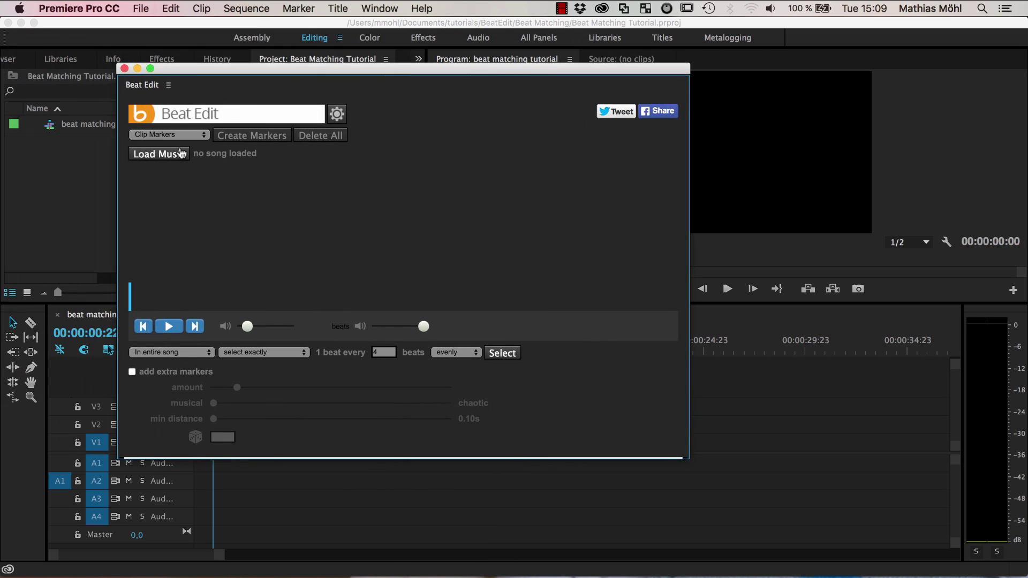
# Step: Load 159_full_no-remorse_0178.wav into Beat Edit for beat detection
pyautogui.click(172, 160)
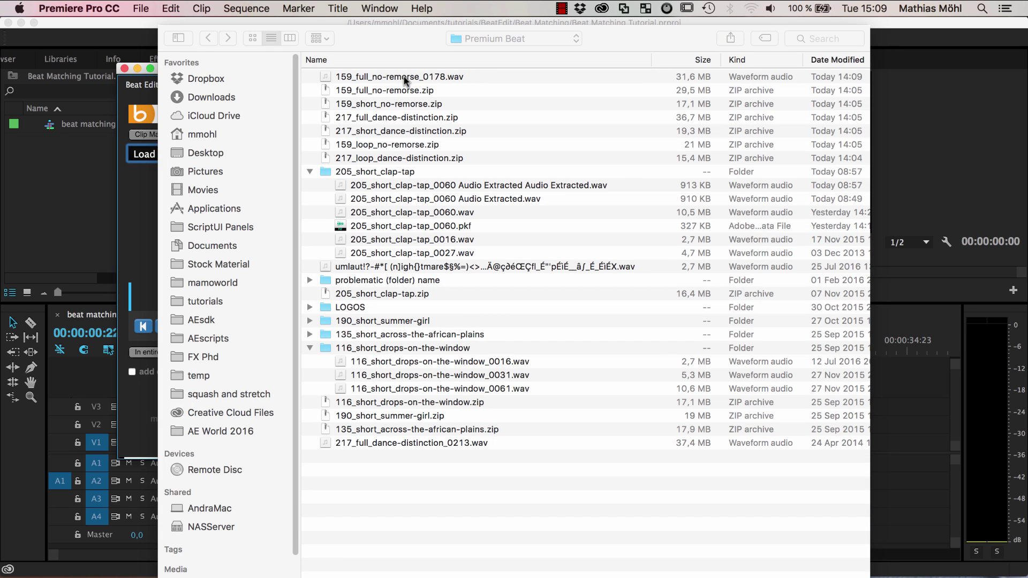
pyautogui.click(409, 78)
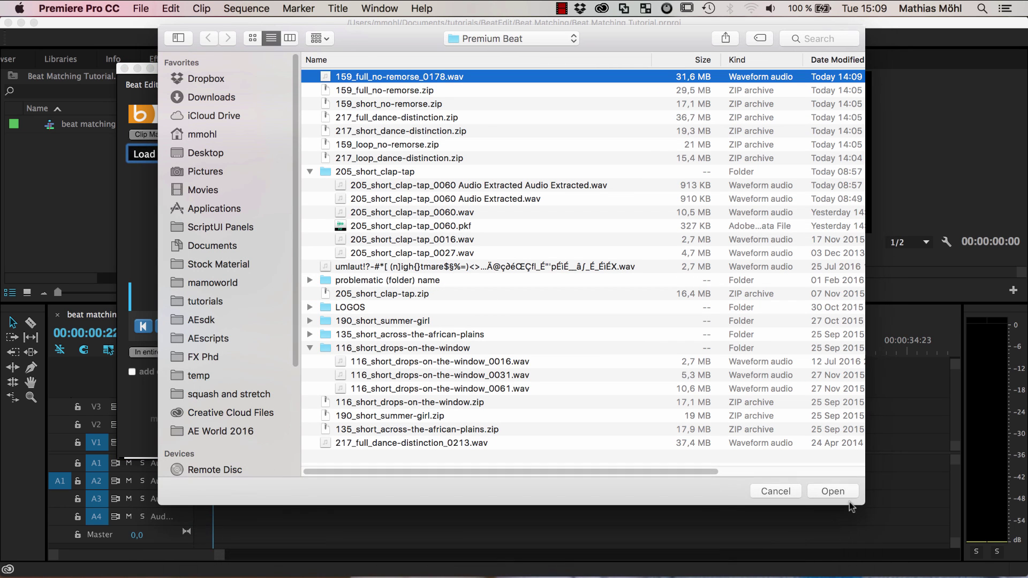
pyautogui.click(840, 489)
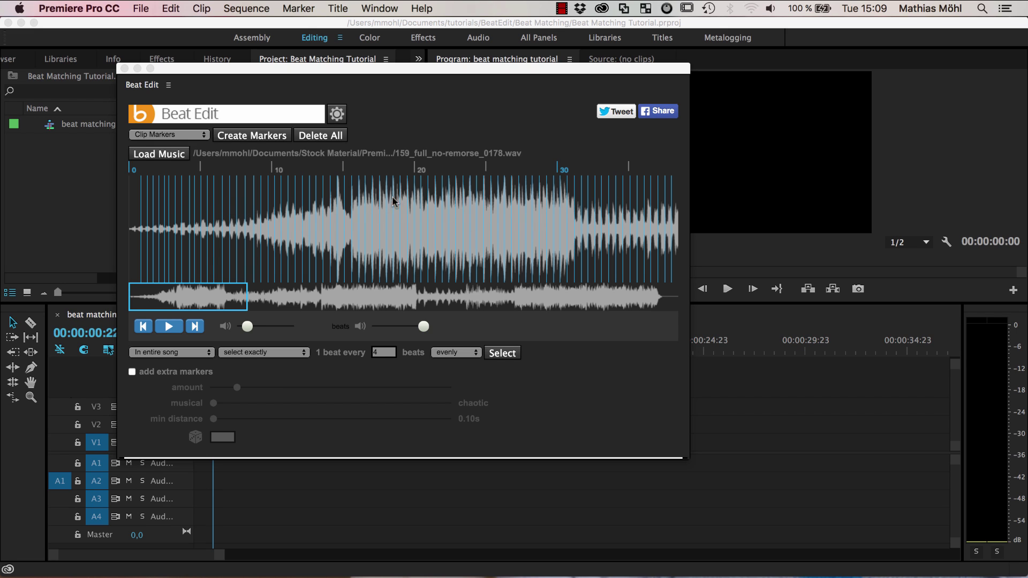
# Step: Preview the song with beat clicks toggled off and on, then create its beat markers
pyautogui.click(435, 224)
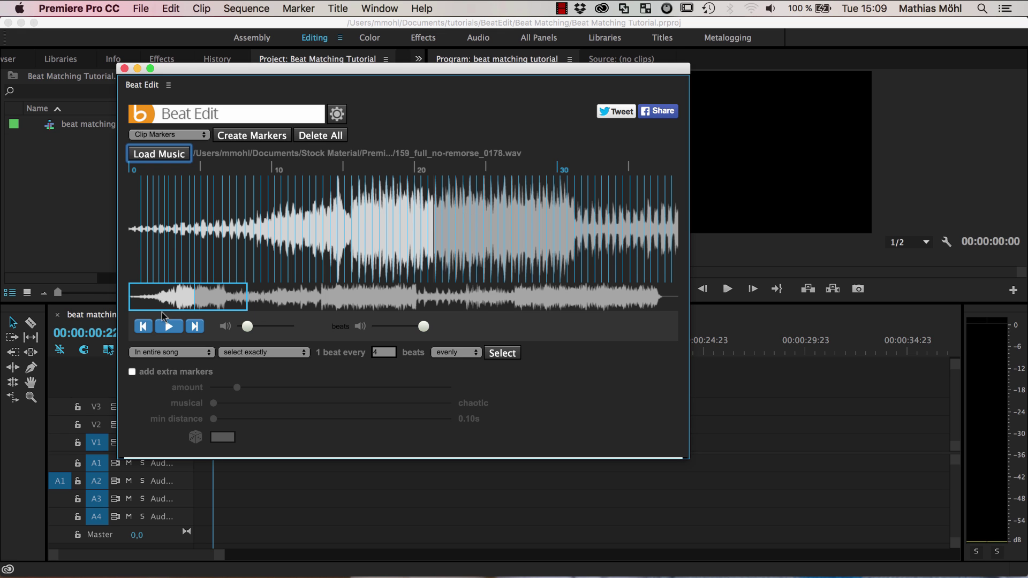
pyautogui.click(168, 328)
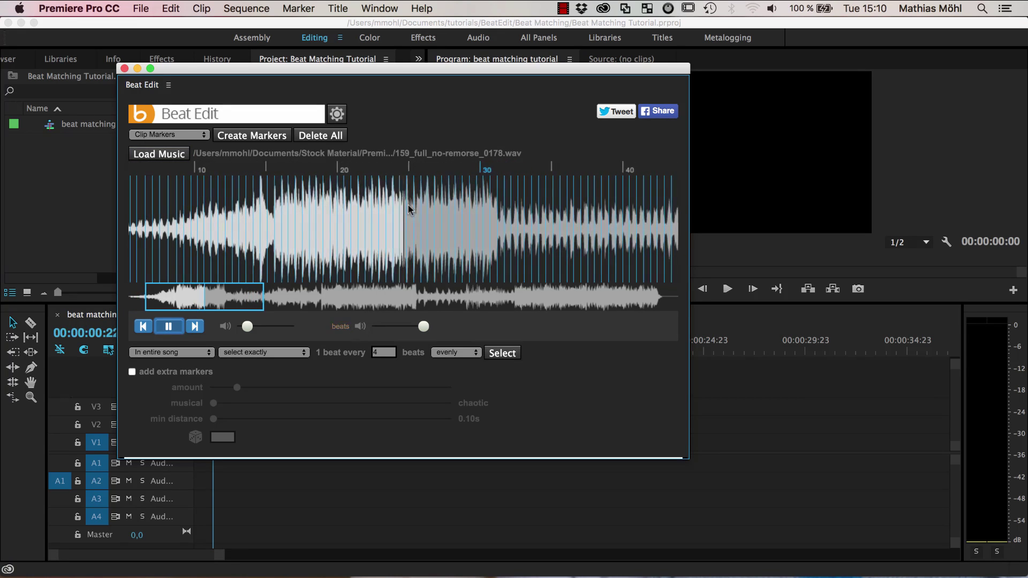
pyautogui.click(361, 328)
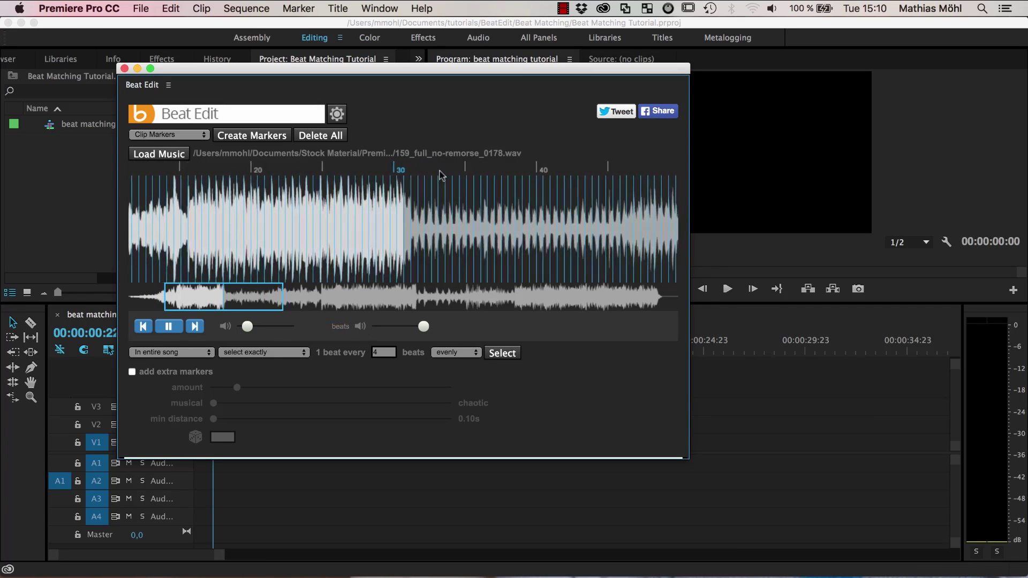
pyautogui.click(361, 327)
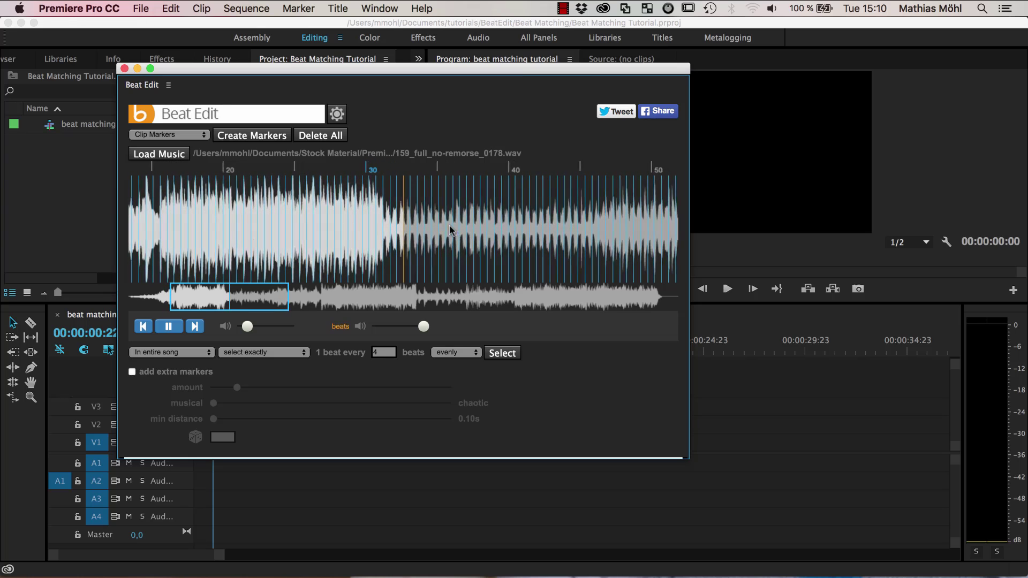
pyautogui.click(165, 328)
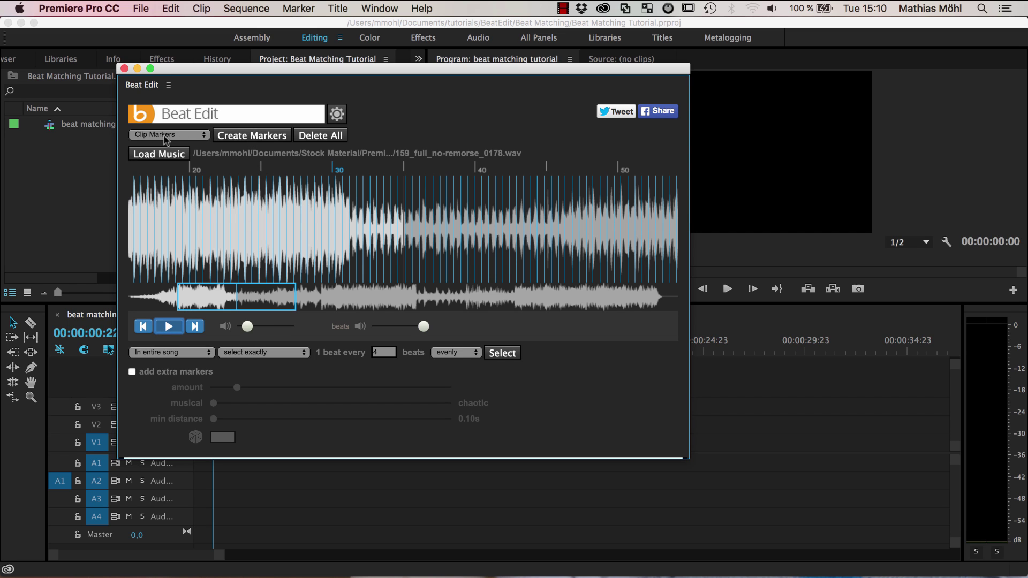
pyautogui.click(236, 138)
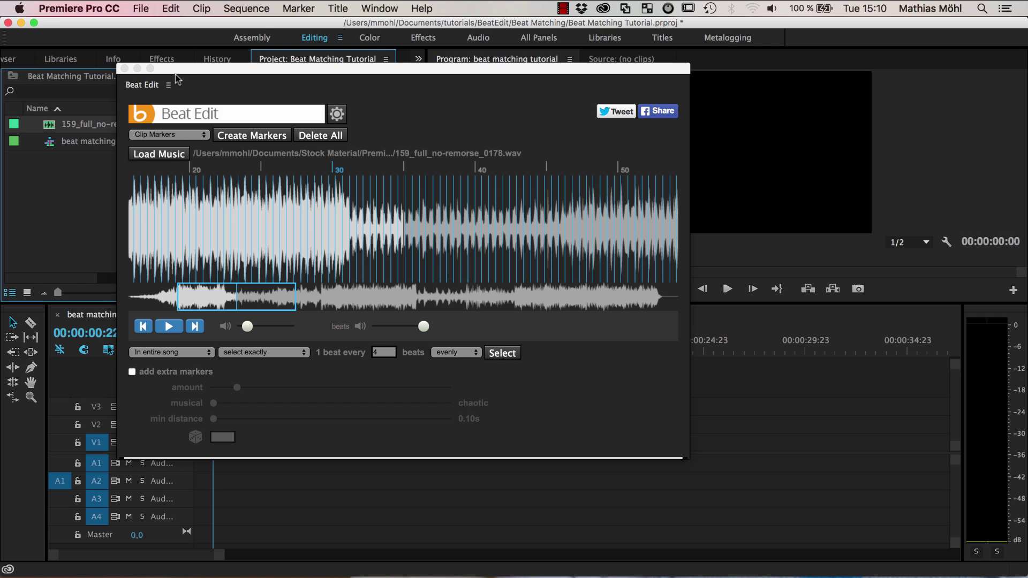
# Step: Add the imported song from the Project panel to track A1, then close Beat Edit
pyautogui.moveTo(182, 73); pyautogui.dragTo(390, 134)
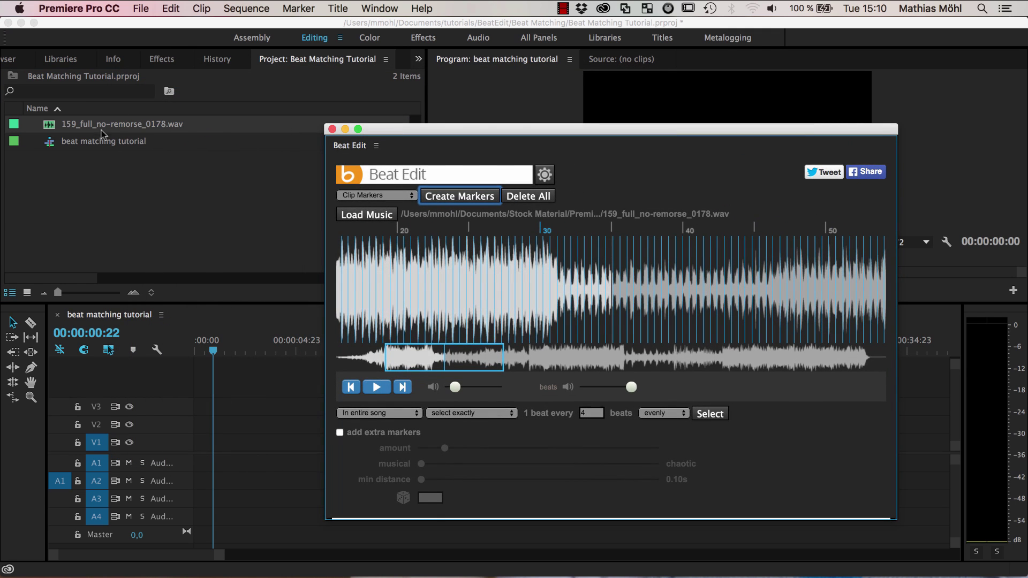
pyautogui.click(140, 129)
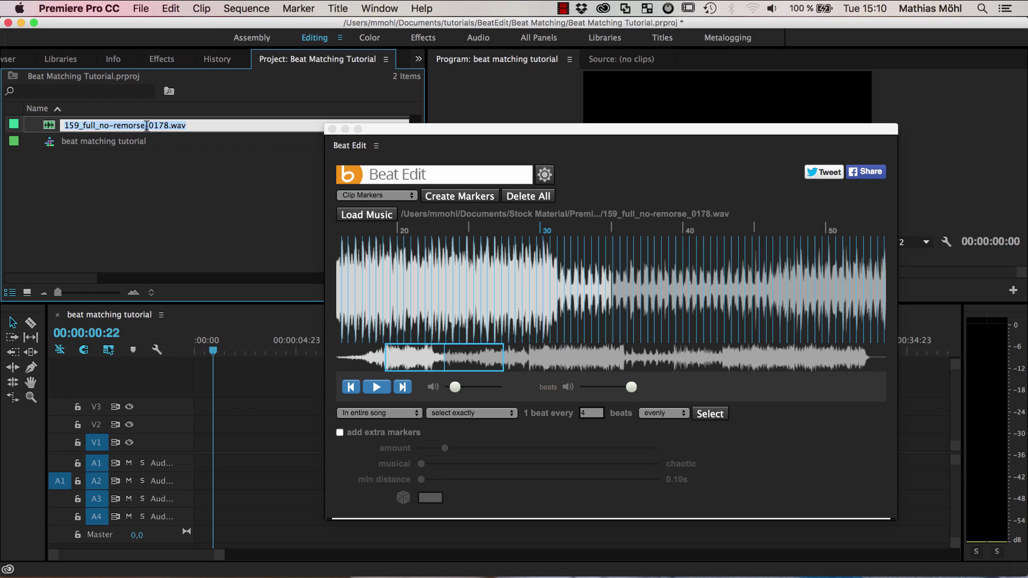
pyautogui.click(178, 155)
pyautogui.moveTo(167, 129); pyautogui.dragTo(196, 462)
pyautogui.click(332, 129)
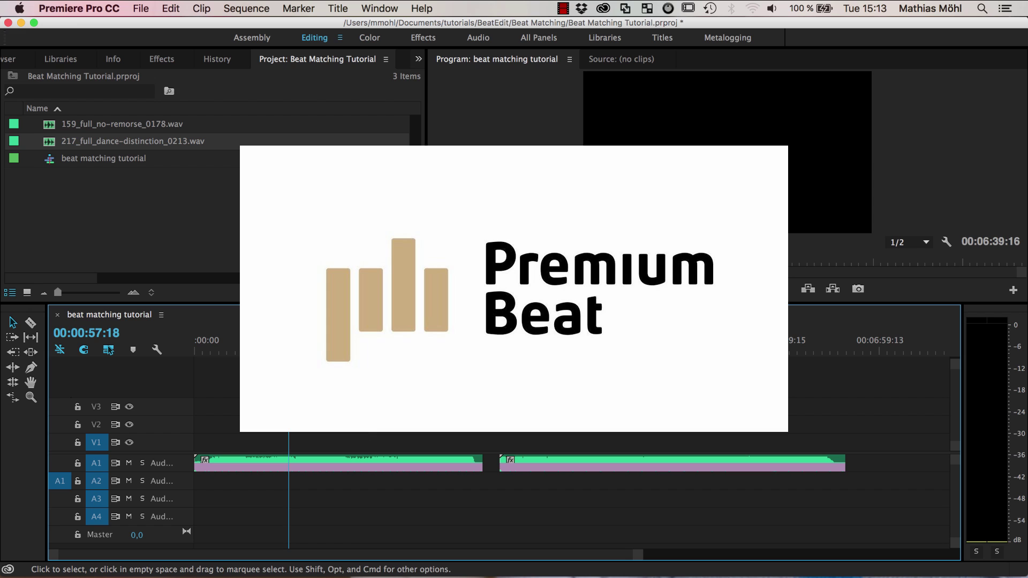
# Step: Play the sequence from near its start to hear both songs
pyautogui.click(268, 348)
pyautogui.moveTo(269, 348); pyautogui.dragTo(205, 348)
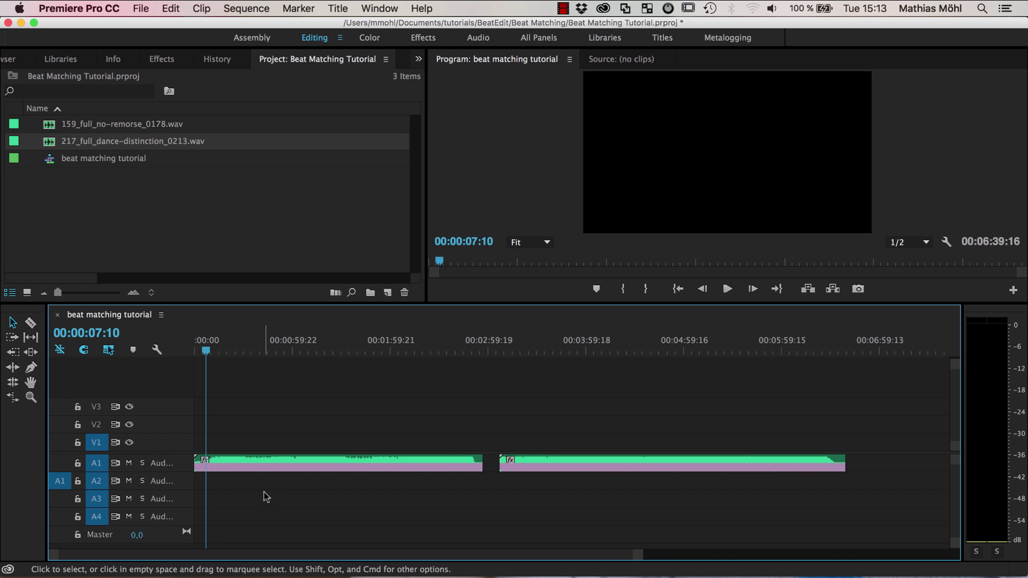
pyautogui.moveTo(641, 555); pyautogui.dragTo(439, 554)
pyautogui.press('space')
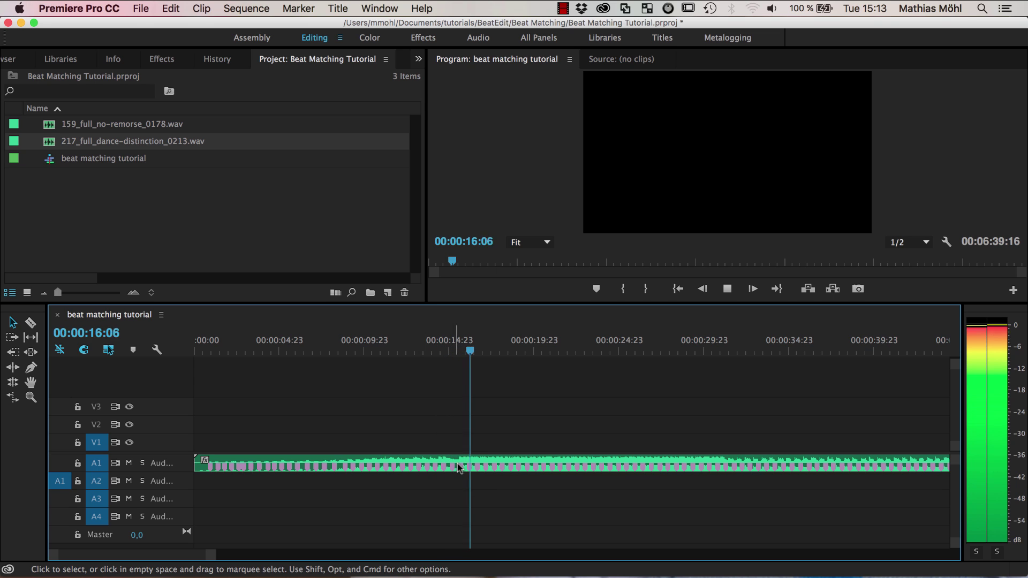
pyautogui.press('space')
# Step: Replay the passage around 15 seconds and set the playhead to 00:00:15:15
pyautogui.click(462, 351)
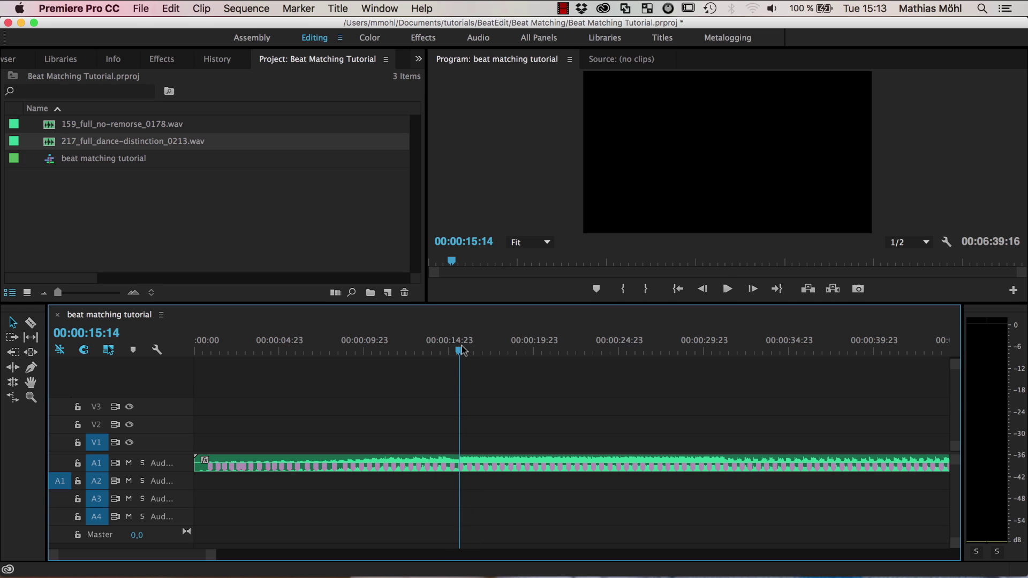
pyautogui.moveTo(462, 351); pyautogui.dragTo(435, 351)
pyautogui.press('space')
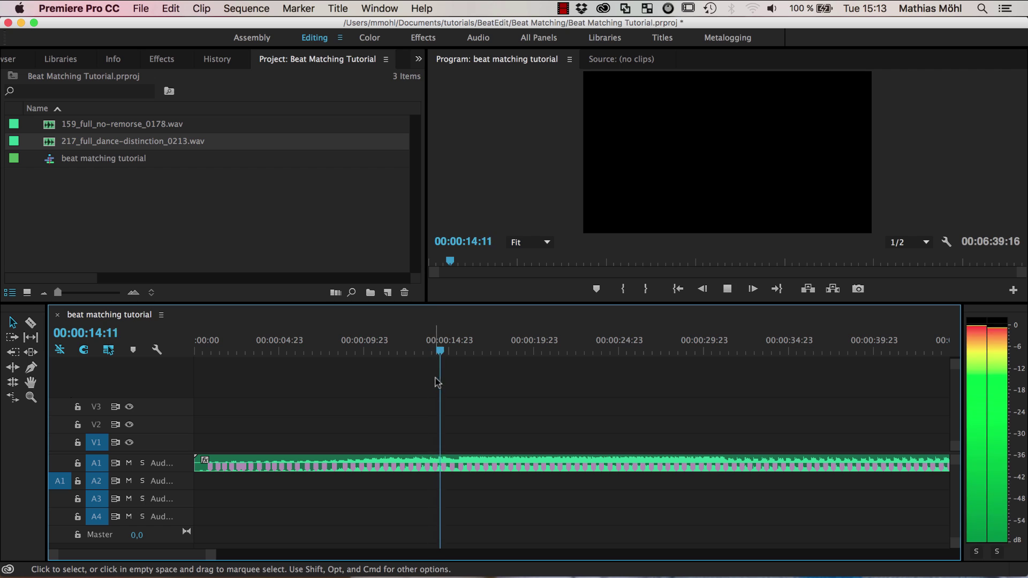
pyautogui.press('space')
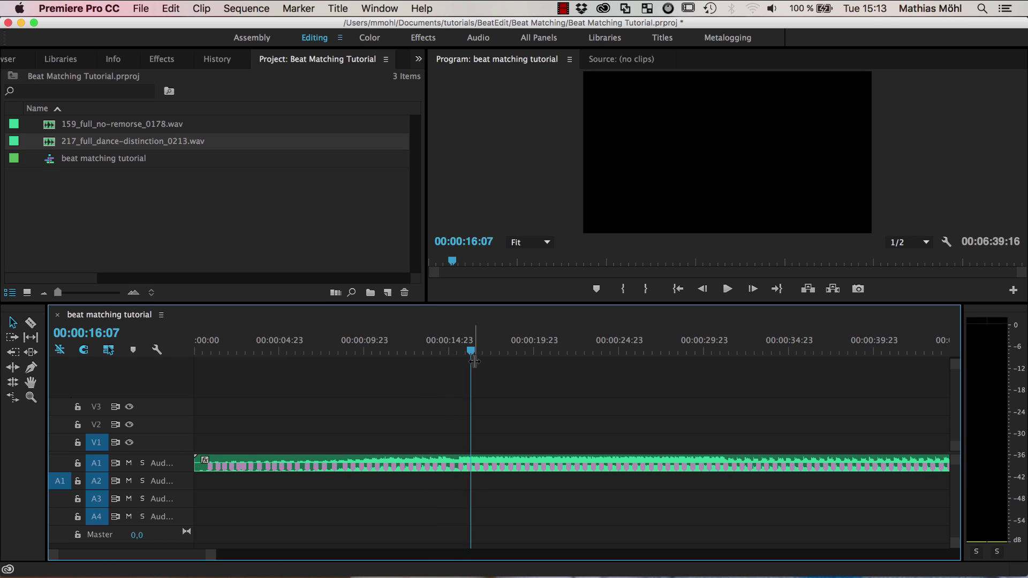
pyautogui.moveTo(471, 352); pyautogui.dragTo(460, 353)
# Step: Zoom the timeline in and step the playhead frame by frame to 00:00:15:16
pyautogui.moveTo(217, 556); pyautogui.dragTo(89, 558)
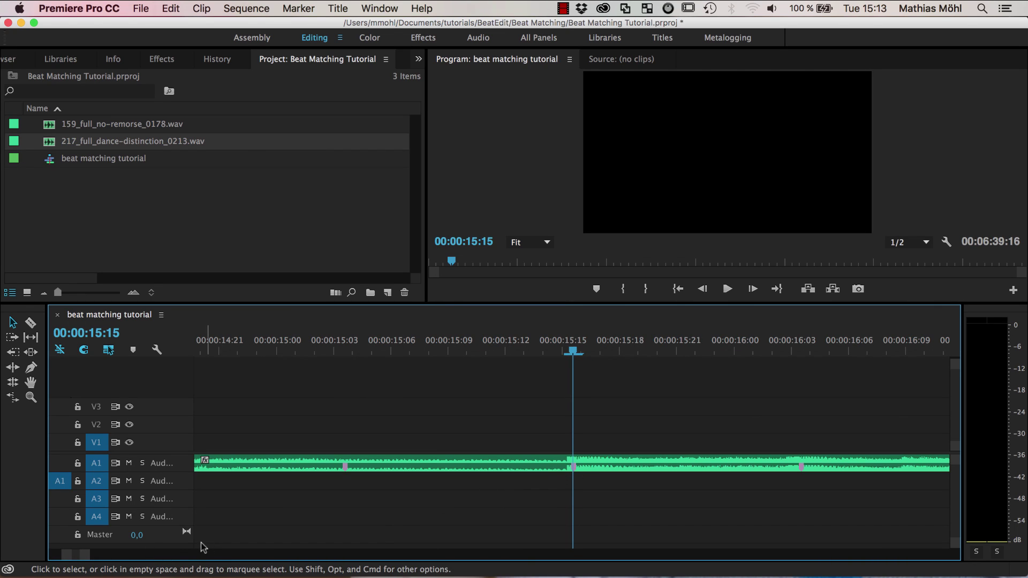
pyautogui.moveTo(88, 560)
pyautogui.mouseDown()
pyautogui.moveTo(118, 560)
pyautogui.moveTo(107, 558)
pyautogui.mouseUp()
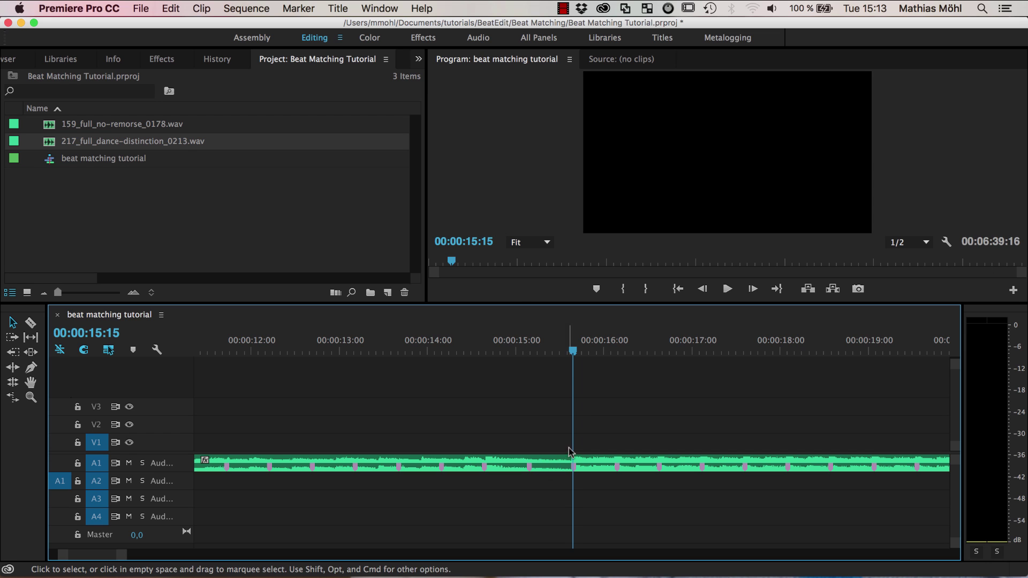
pyautogui.moveTo(124, 559); pyautogui.dragTo(80, 558)
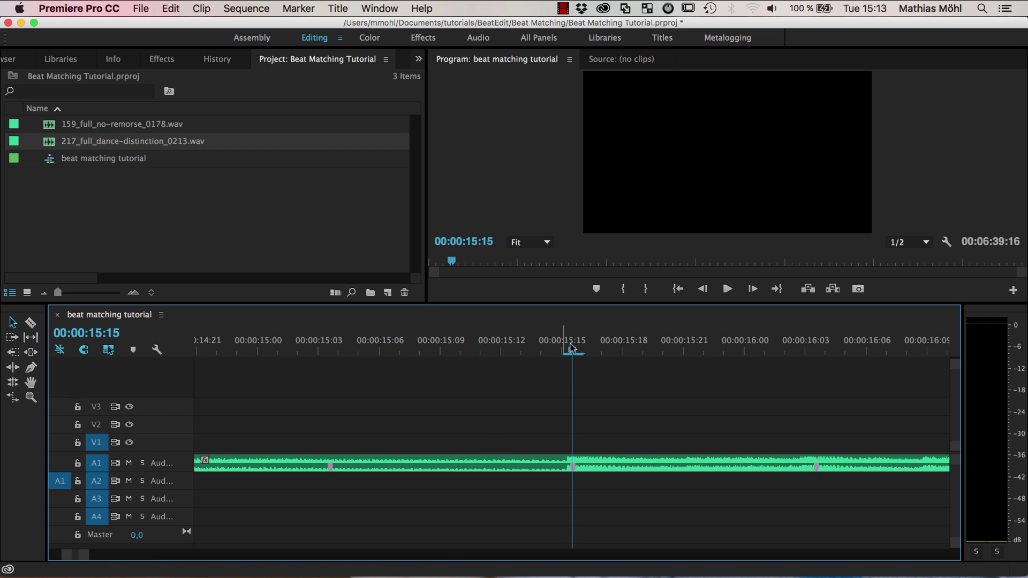
pyautogui.moveTo(572, 350)
pyautogui.mouseDown()
pyautogui.moveTo(562, 350)
pyautogui.moveTo(579, 357)
pyautogui.mouseUp()
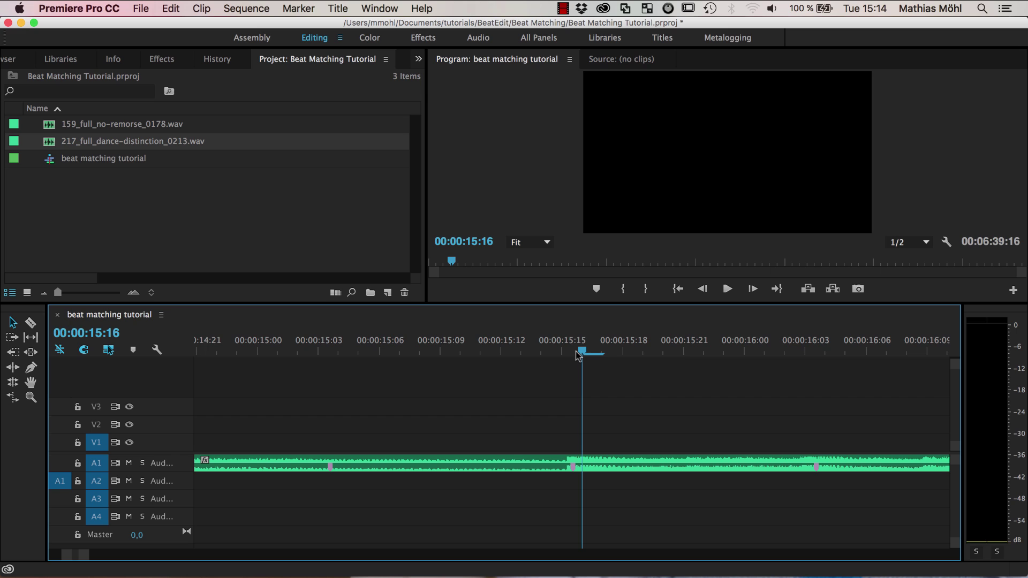
pyautogui.click(562, 352)
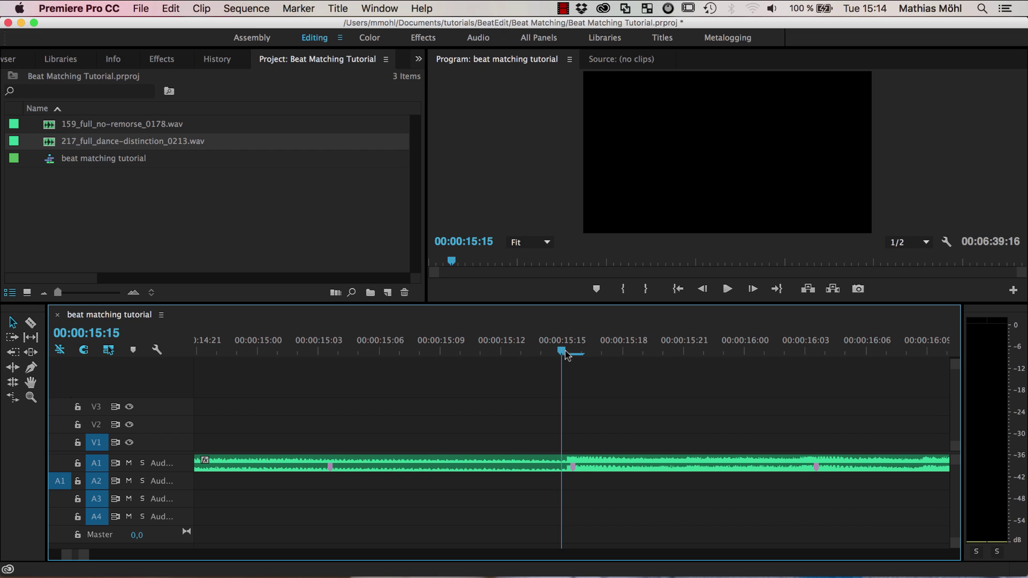
pyautogui.click(582, 351)
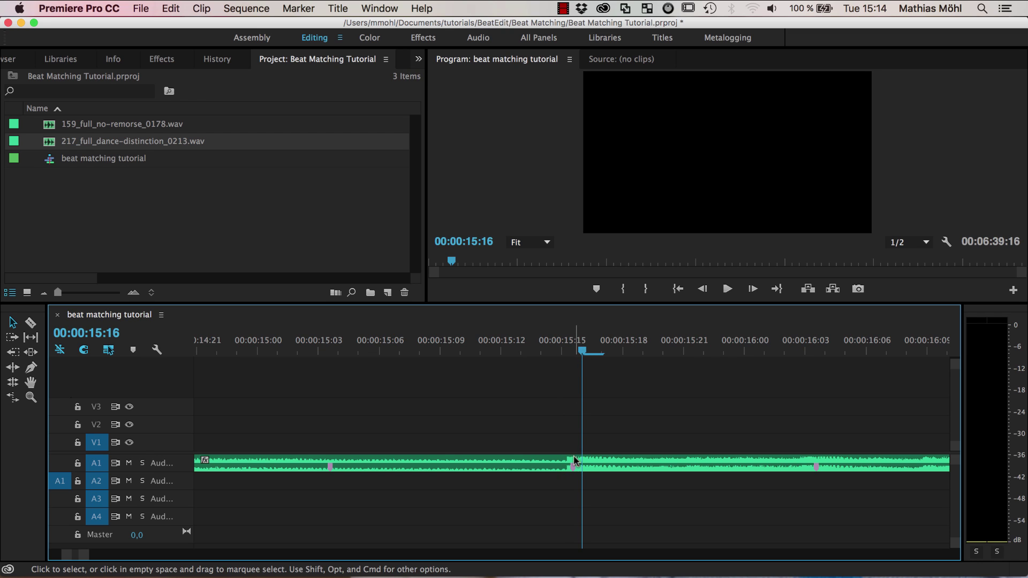
pyautogui.click(563, 352)
pyautogui.click(582, 351)
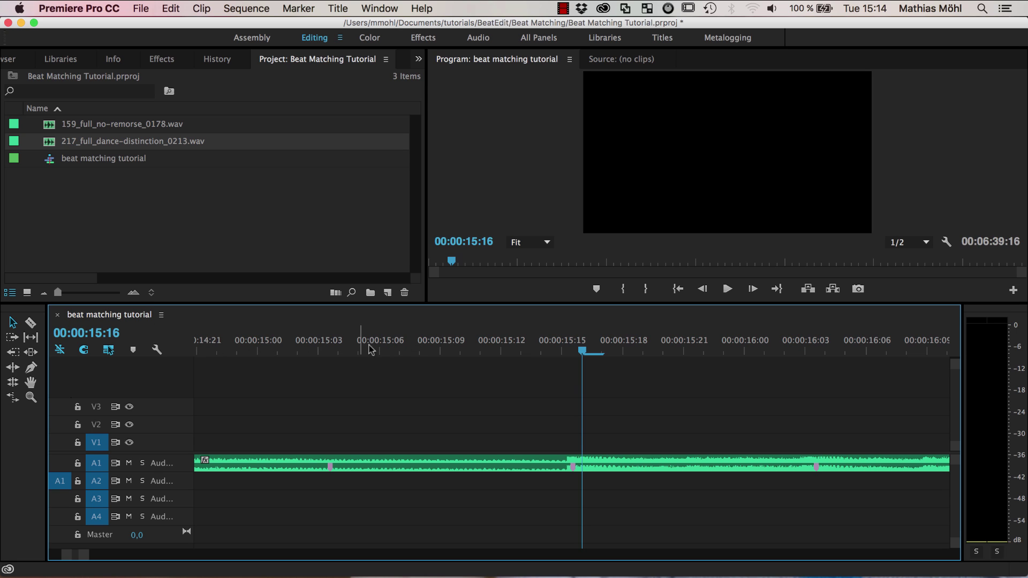
# Step: Show the time ruler in audio sample units and fine-tune the playhead to the cut point
pyautogui.rightClick(260, 346)
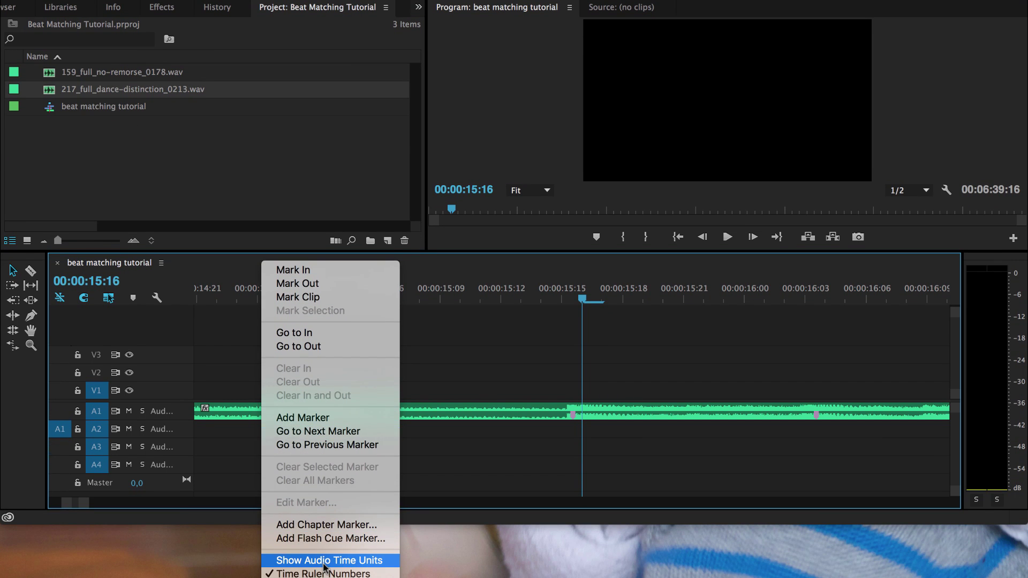
pyautogui.click(324, 562)
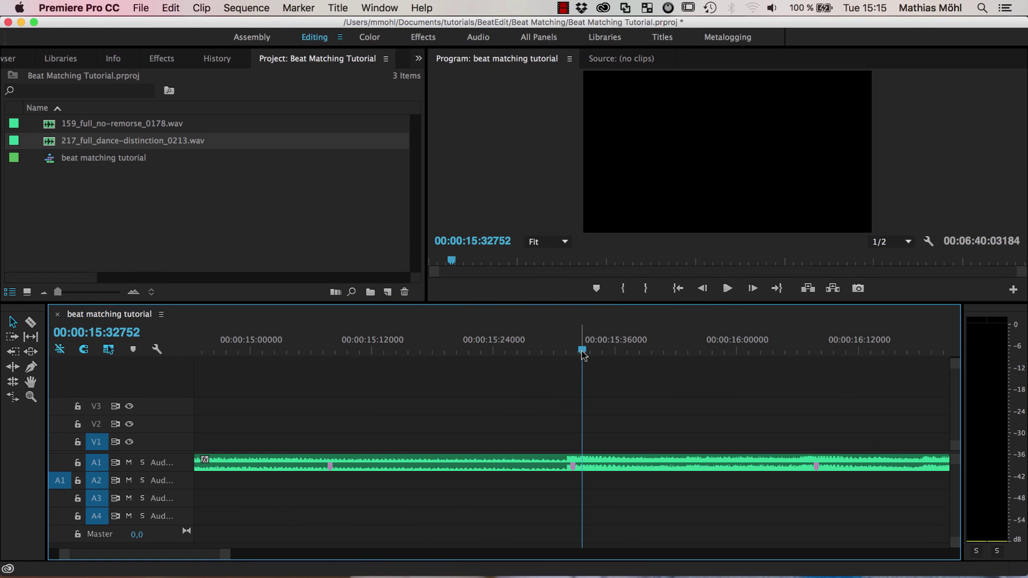
pyautogui.moveTo(582, 351); pyautogui.dragTo(575, 351)
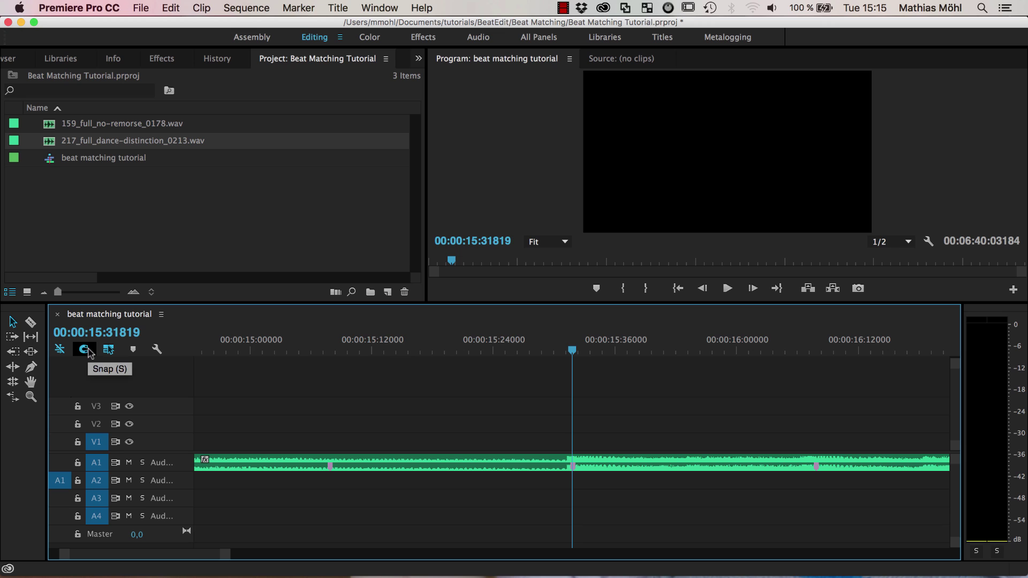
pyautogui.moveTo(571, 352)
pyautogui.mouseDown()
pyautogui.moveTo(552, 353)
pyautogui.moveTo(572, 354)
pyautogui.mouseUp()
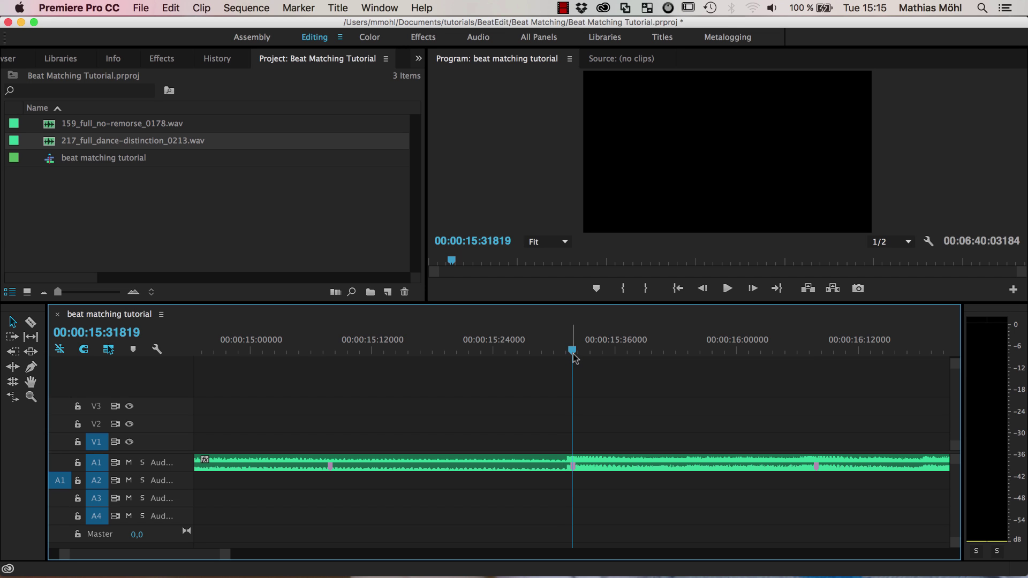
# Step: Cut the first song at 00:00:15:31819 with the Razor and delete everything after it
pyautogui.click(31, 322)
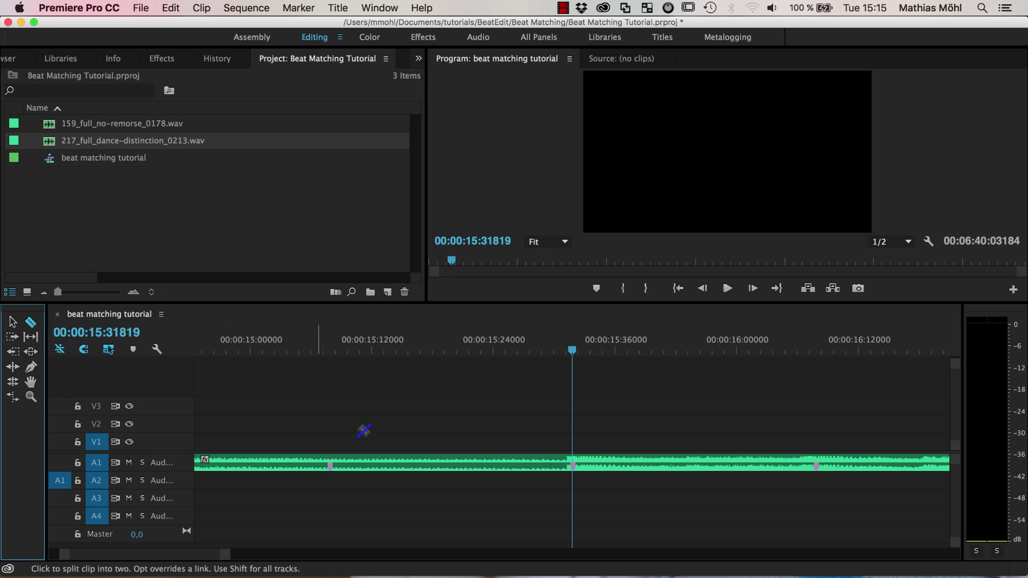
pyautogui.click(573, 466)
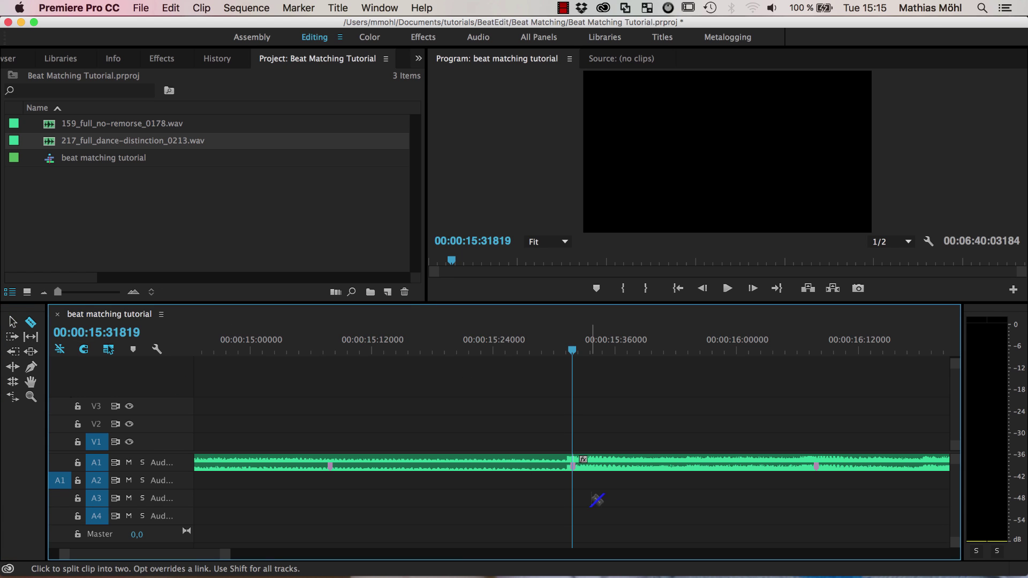
pyautogui.moveTo(228, 554); pyautogui.dragTo(452, 536)
pyautogui.click(13, 321)
pyautogui.click(410, 459)
pyautogui.press('Delete')
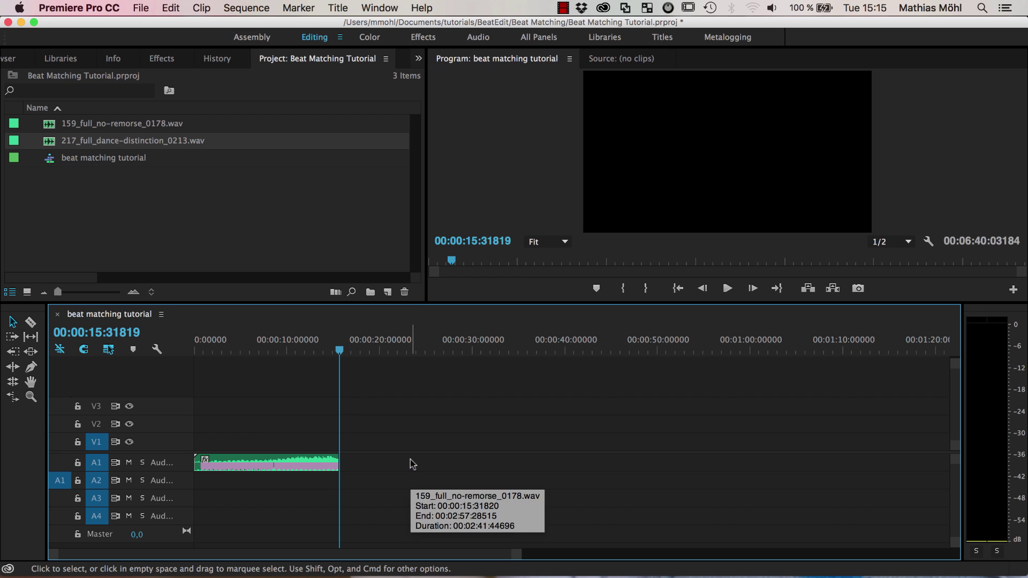
pyautogui.moveTo(518, 555); pyautogui.dragTo(712, 551)
# Step: Play the second song and stop on a beat near 00:03:22
pyautogui.click(715, 352)
pyautogui.press('space')
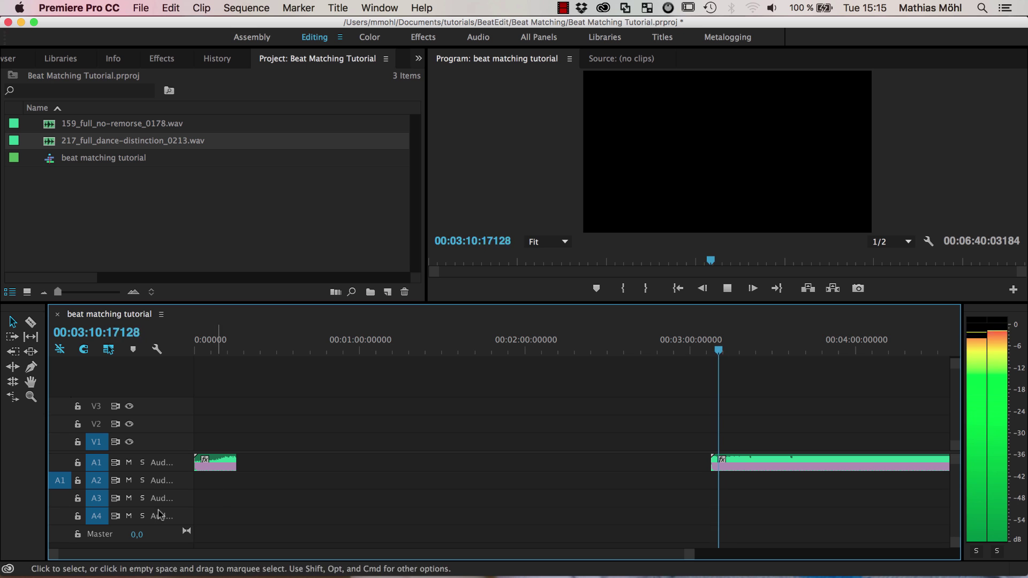
pyautogui.moveTo(51, 554); pyautogui.dragTo(192, 552)
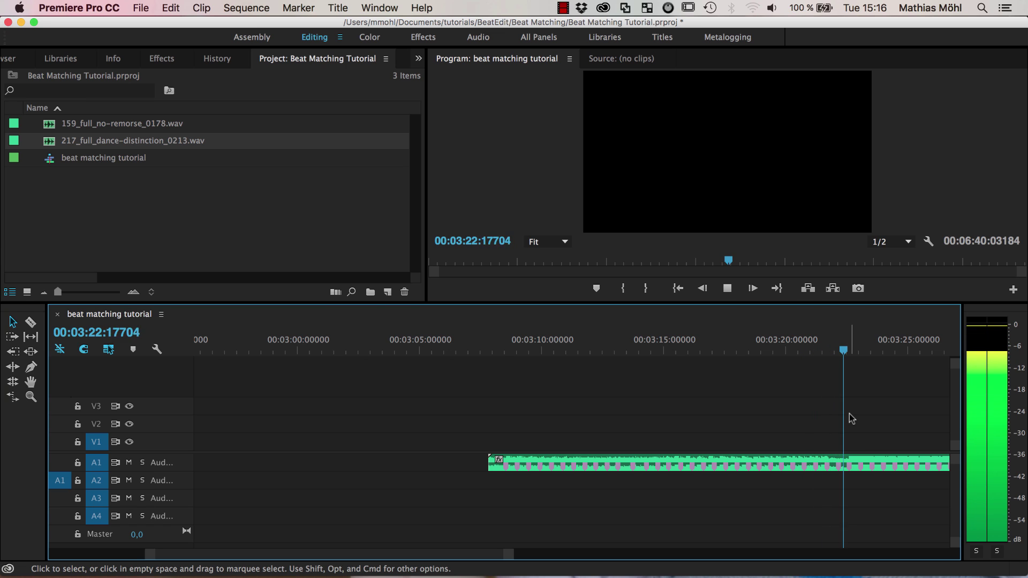
pyautogui.click(850, 351)
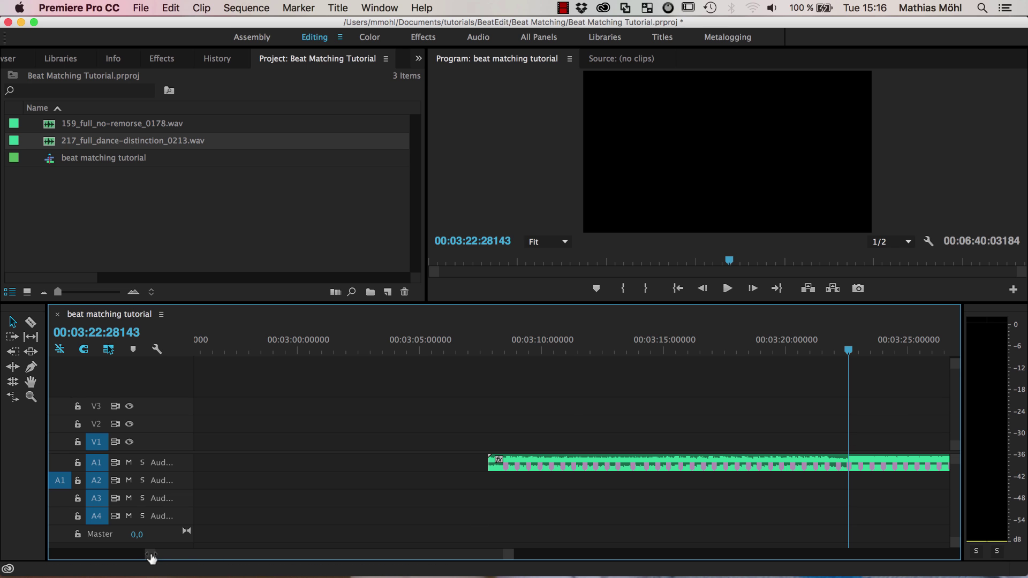
pyautogui.moveTo(151, 558)
pyautogui.mouseDown()
pyautogui.moveTo(198, 555)
pyautogui.moveTo(171, 555)
pyautogui.mouseUp()
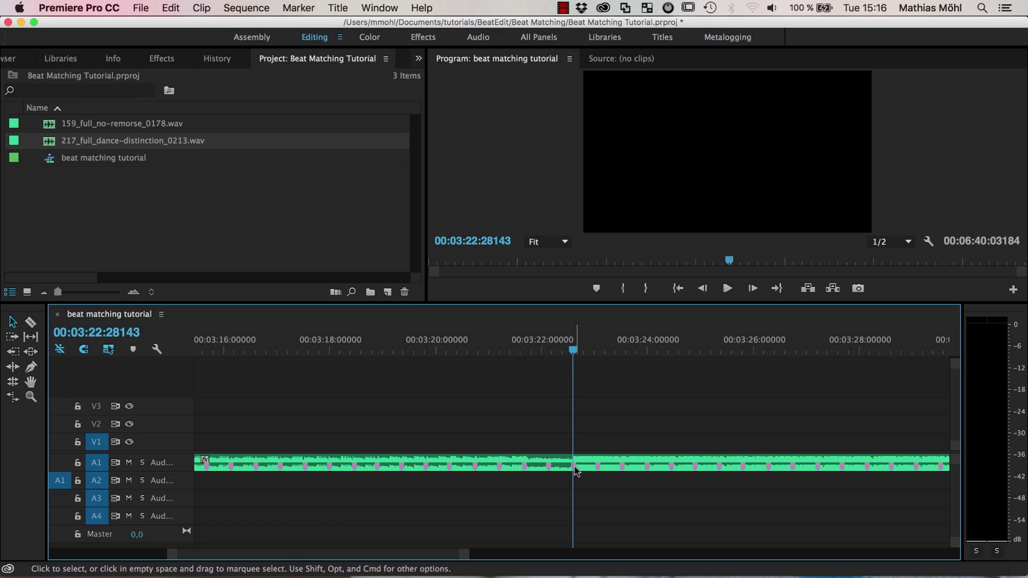
# Step: Delete the second song's part before that beat and move the rest against the first song
pyautogui.moveTo(576, 471); pyautogui.dragTo(568, 469)
pyautogui.click(554, 466)
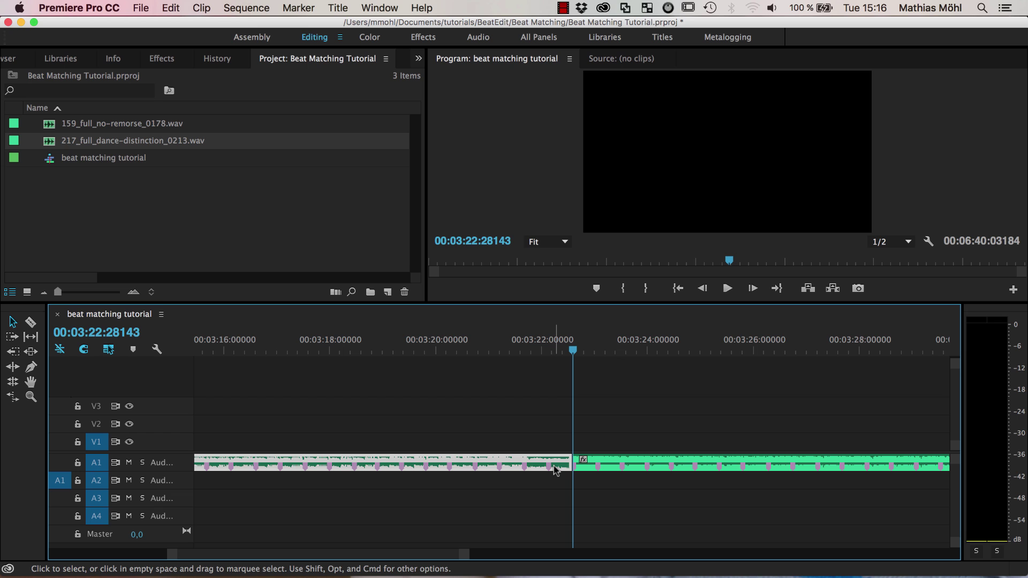
pyautogui.press('Delete')
pyautogui.press('\\')
pyautogui.moveTo(562, 462); pyautogui.dragTo(273, 476)
pyautogui.press('Up')
pyautogui.moveTo(816, 554); pyautogui.dragTo(592, 544)
pyautogui.moveTo(619, 463); pyautogui.dragTo(565, 463)
# Step: Snap the second song to the first song's end and listen across the edit point twice
pyautogui.click(205, 351)
pyautogui.press('space')
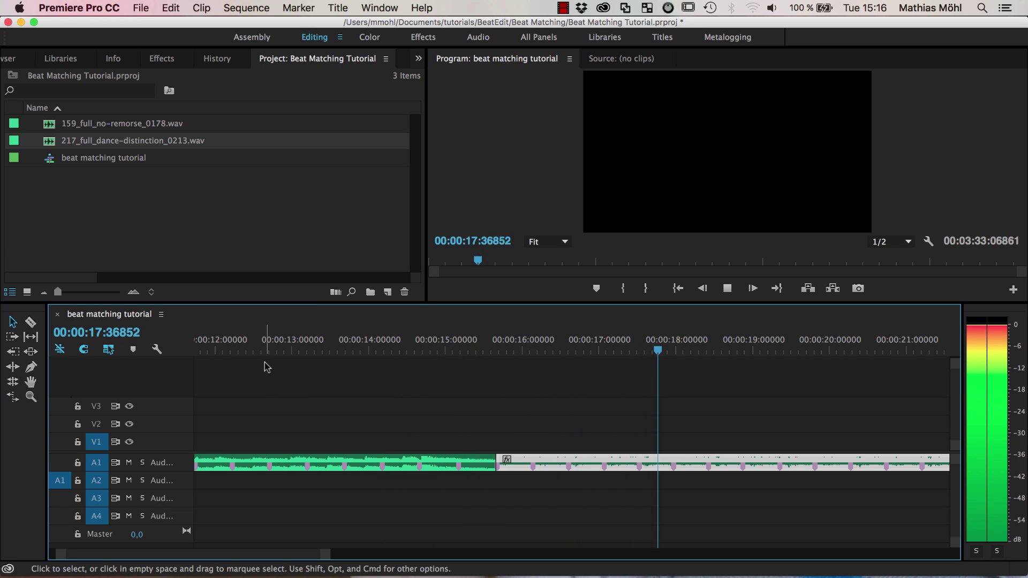
pyautogui.press('space')
pyautogui.click(232, 351)
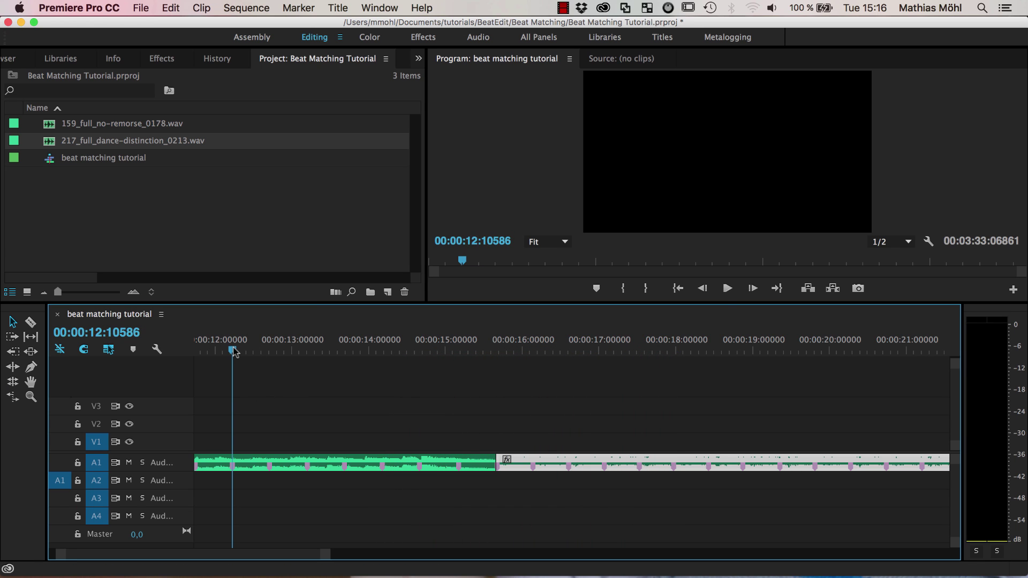
pyautogui.press('space')
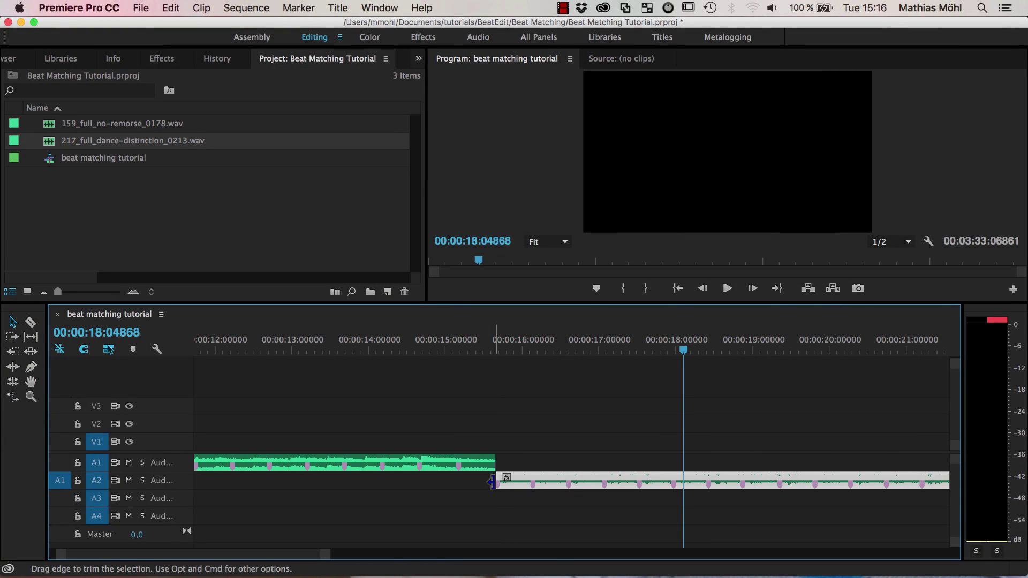
# Step: Extend the A2 clip's start leftward to 00:00:11:34901, overlapping the first song's ending
pyautogui.moveTo(493, 483); pyautogui.dragTo(193, 494)
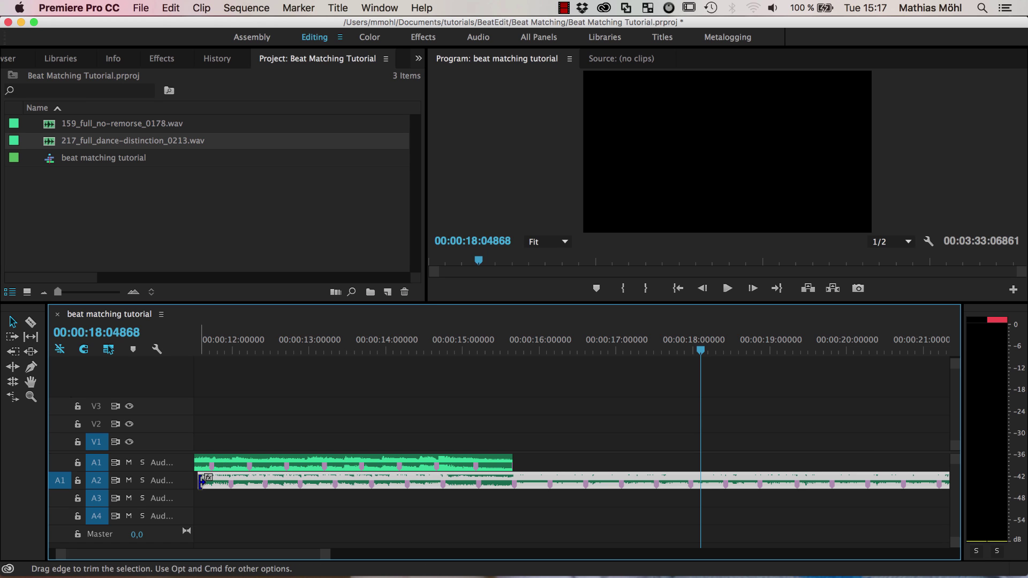
pyautogui.moveTo(200, 480); pyautogui.dragTo(216, 480)
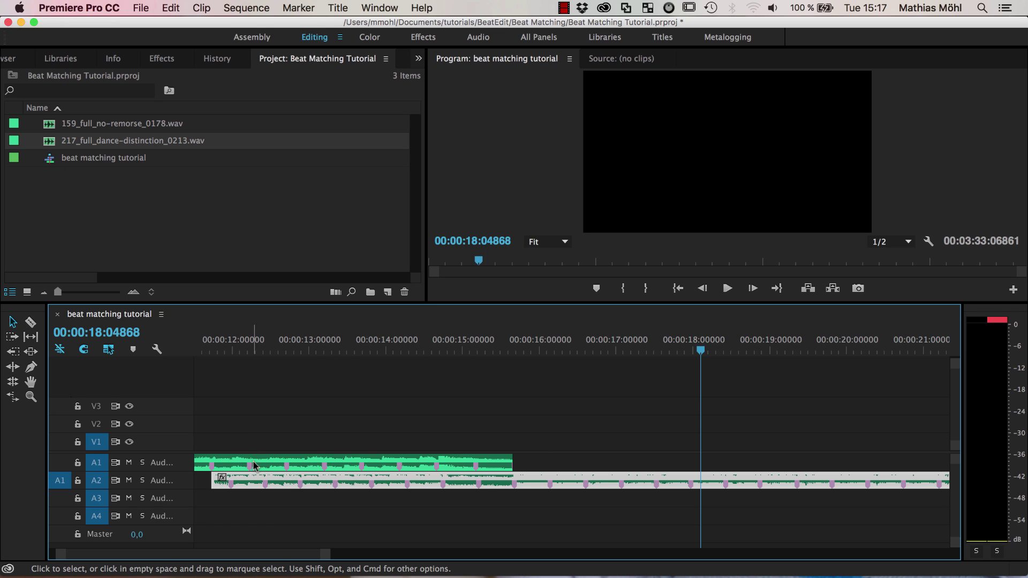
pyautogui.moveTo(325, 555); pyautogui.dragTo(289, 554)
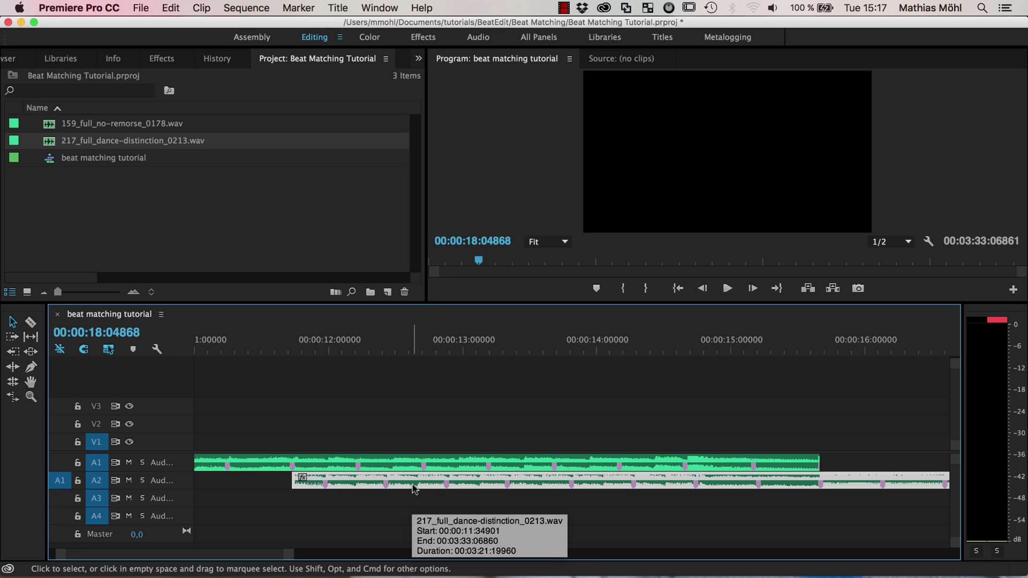
pyautogui.press('super+shift+d')
pyautogui.click(428, 479)
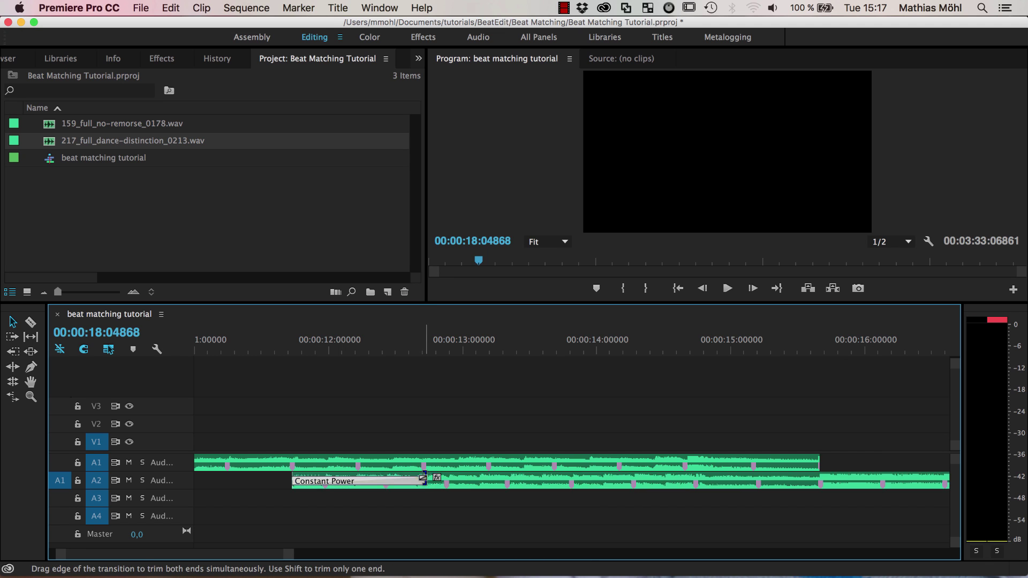
pyautogui.moveTo(427, 478); pyautogui.dragTo(821, 478)
pyautogui.click(738, 463)
pyautogui.press('super+shift+d')
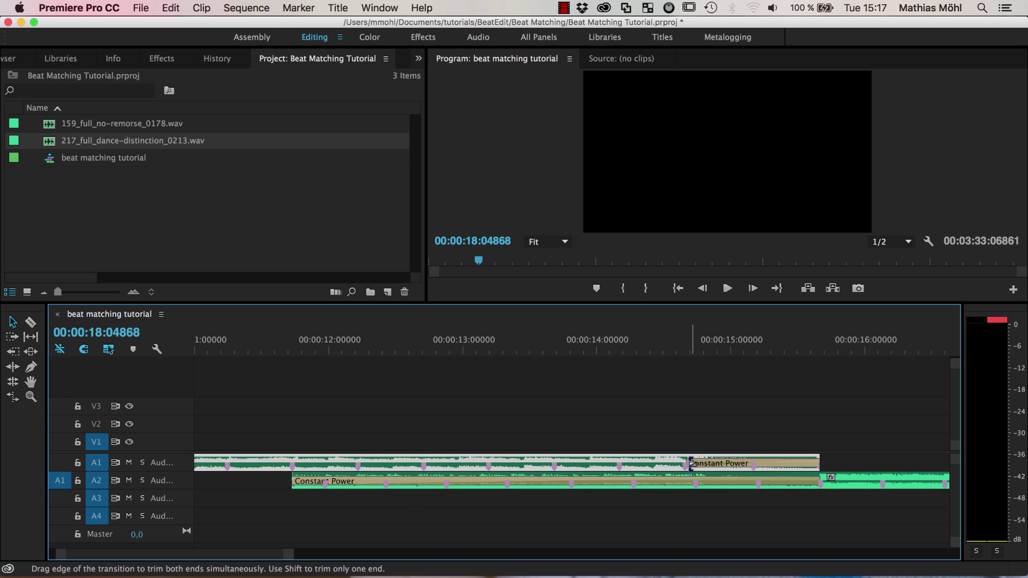
pyautogui.moveTo(689, 464); pyautogui.dragTo(294, 465)
pyautogui.click(213, 352)
pyautogui.press('space')
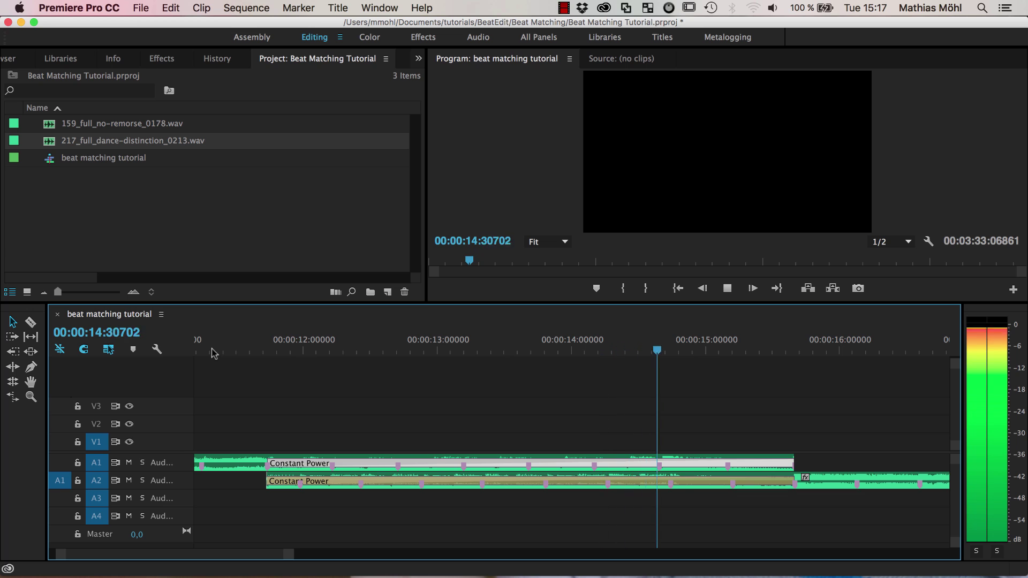
pyautogui.press('space')
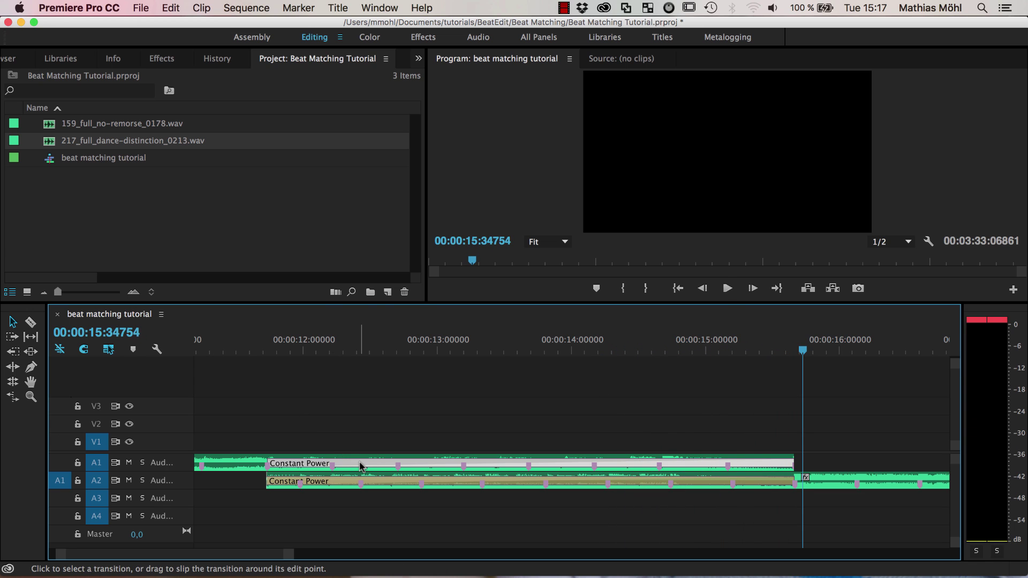
pyautogui.press('Delete')
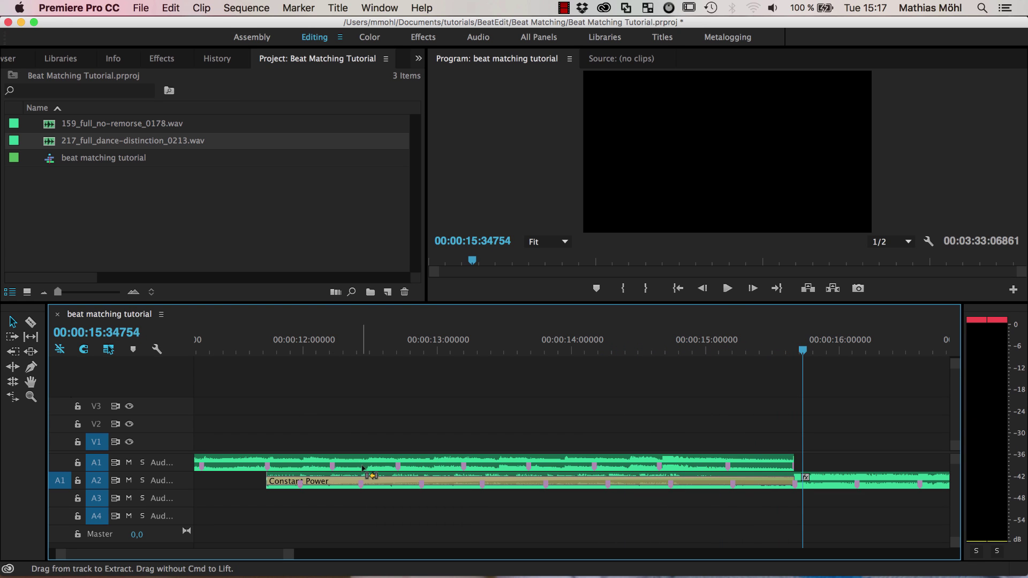
pyautogui.click(370, 480)
pyautogui.press('Delete')
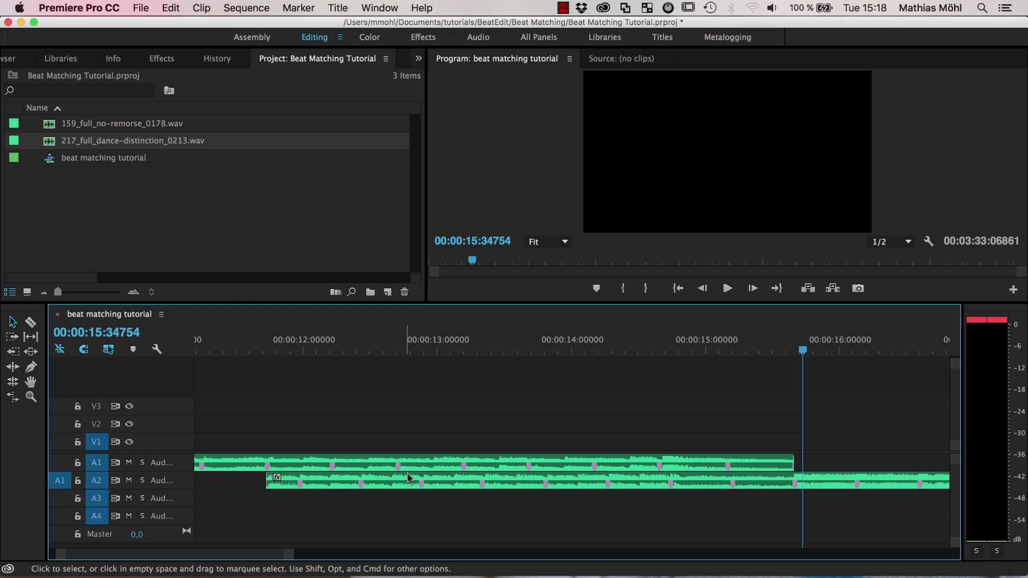
pyautogui.click(209, 347)
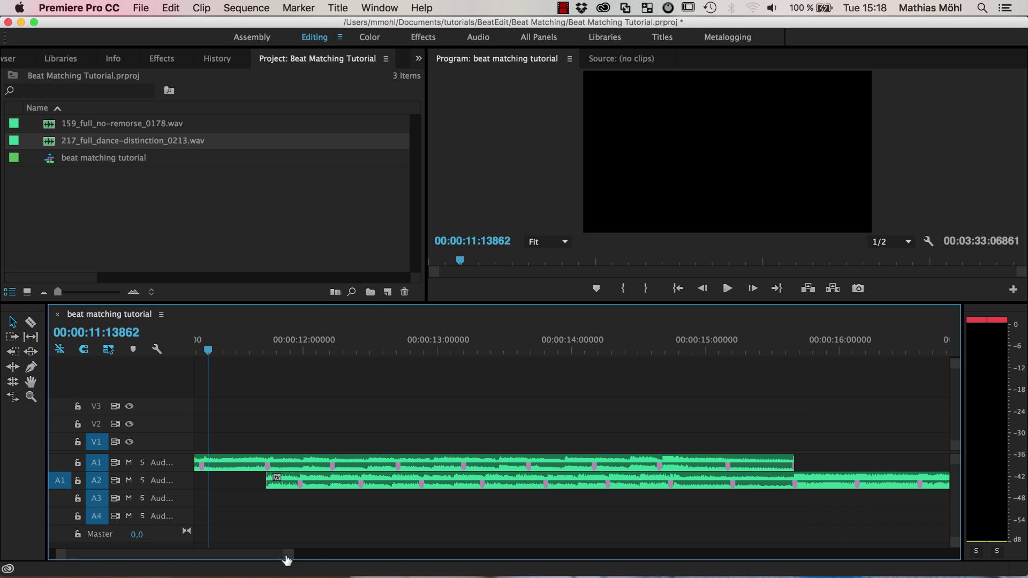
pyautogui.moveTo(287, 559); pyautogui.dragTo(302, 557)
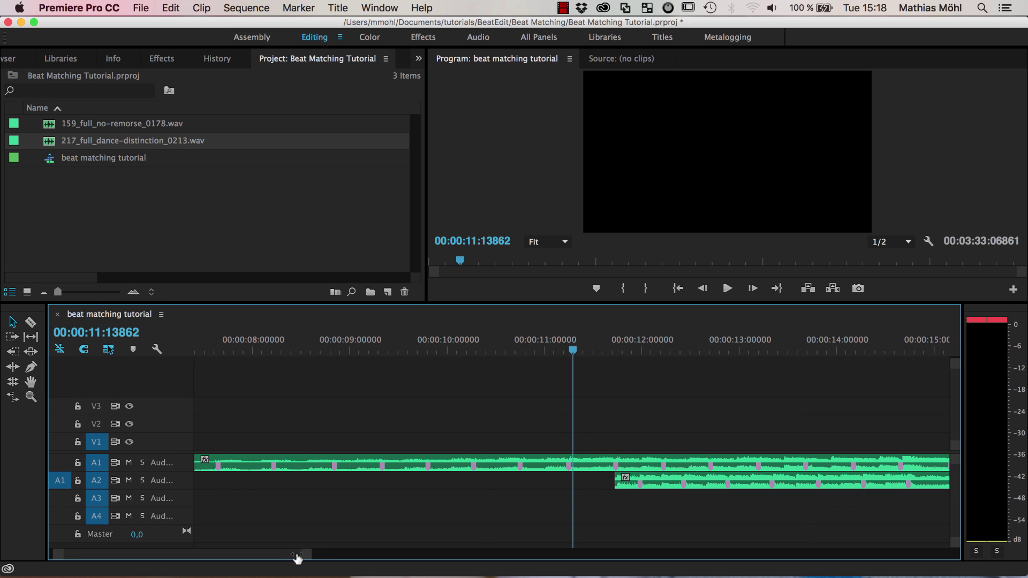
pyautogui.click(514, 350)
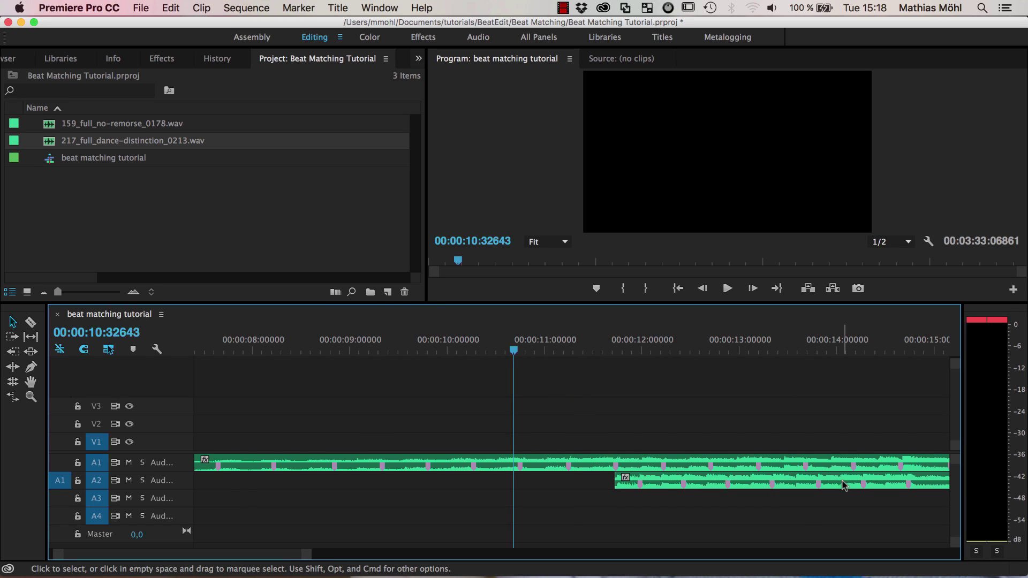
pyautogui.press('space')
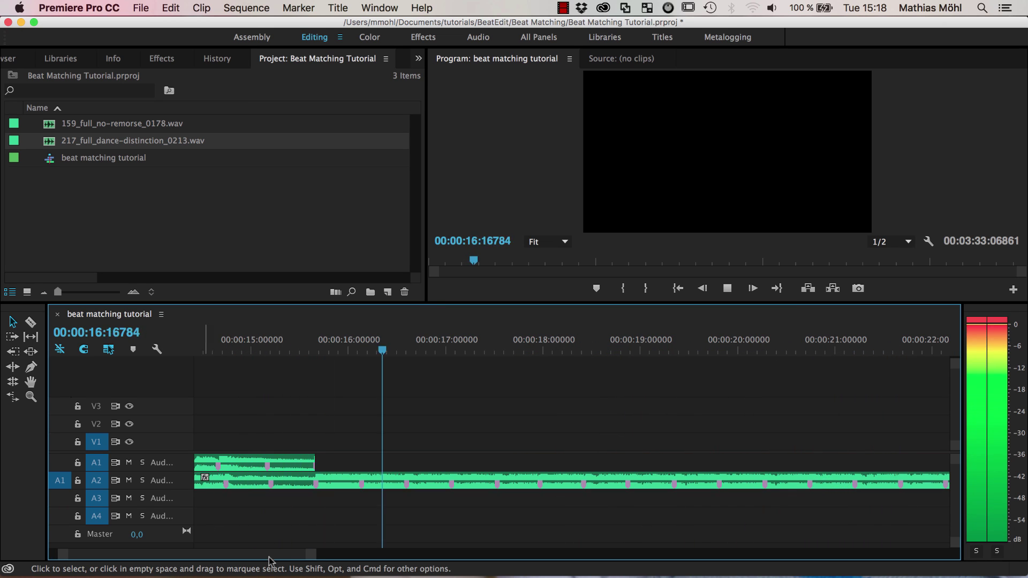
pyautogui.press('space')
pyautogui.moveTo(313, 557); pyautogui.dragTo(349, 557)
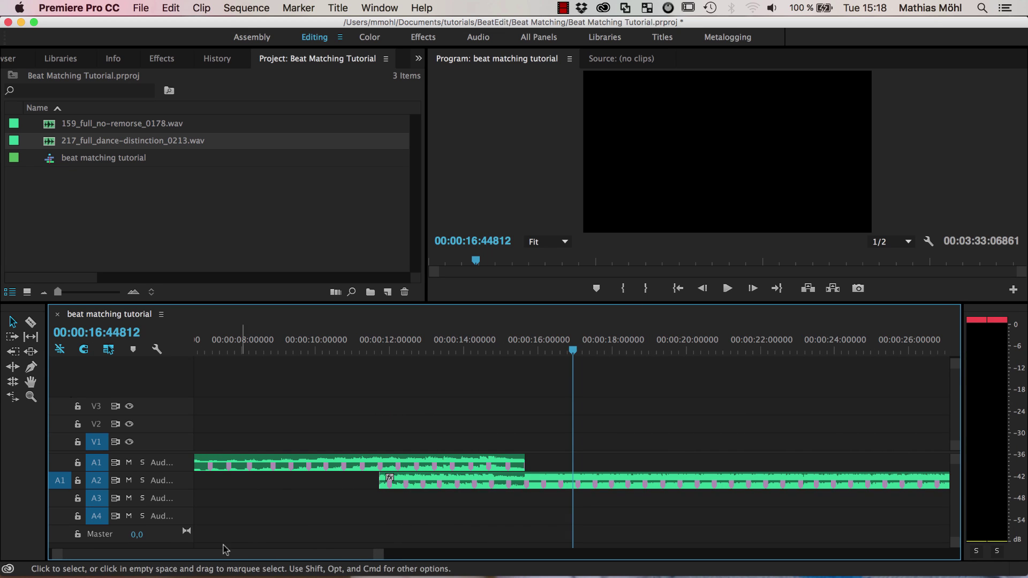
pyautogui.moveTo(60, 560); pyautogui.dragTo(92, 555)
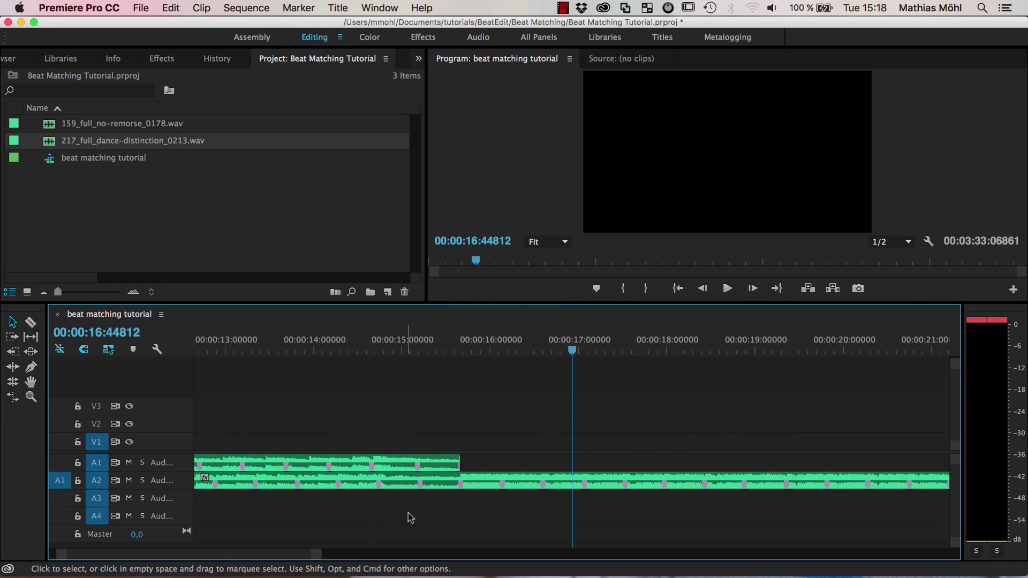
pyautogui.moveTo(321, 558); pyautogui.dragTo(307, 560)
pyautogui.press('space')
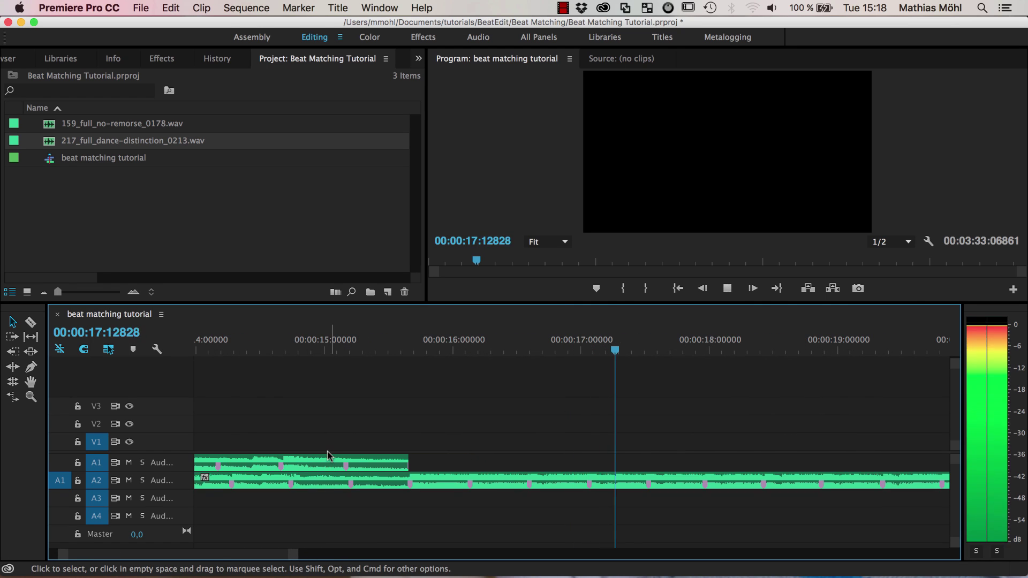
pyautogui.press('space')
pyautogui.hscroll(-10, 242, 555)
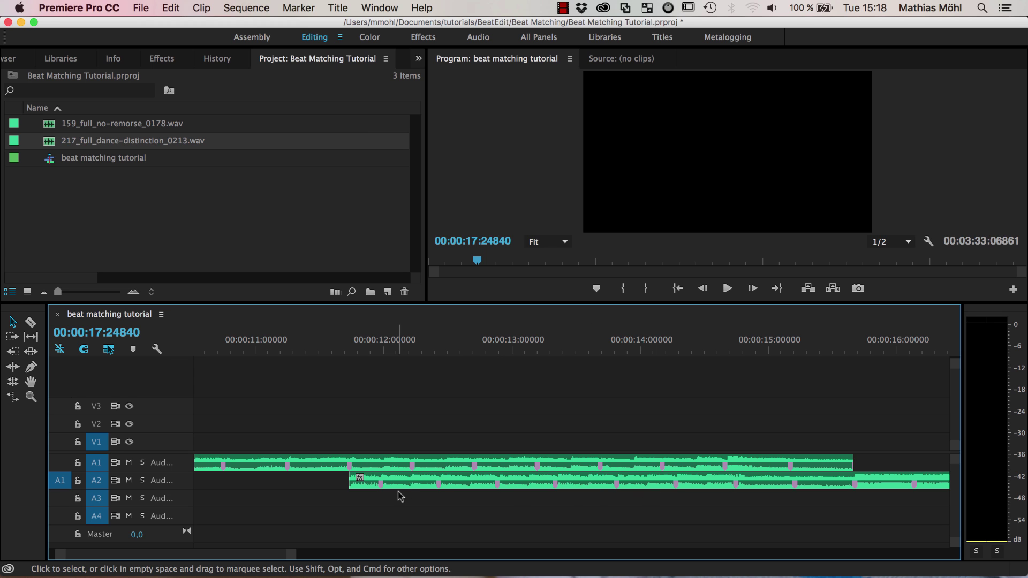
# Step: Trim and shift the second song's start to line up beats, parking the playhead there
pyautogui.moveTo(351, 480); pyautogui.dragTo(382, 481)
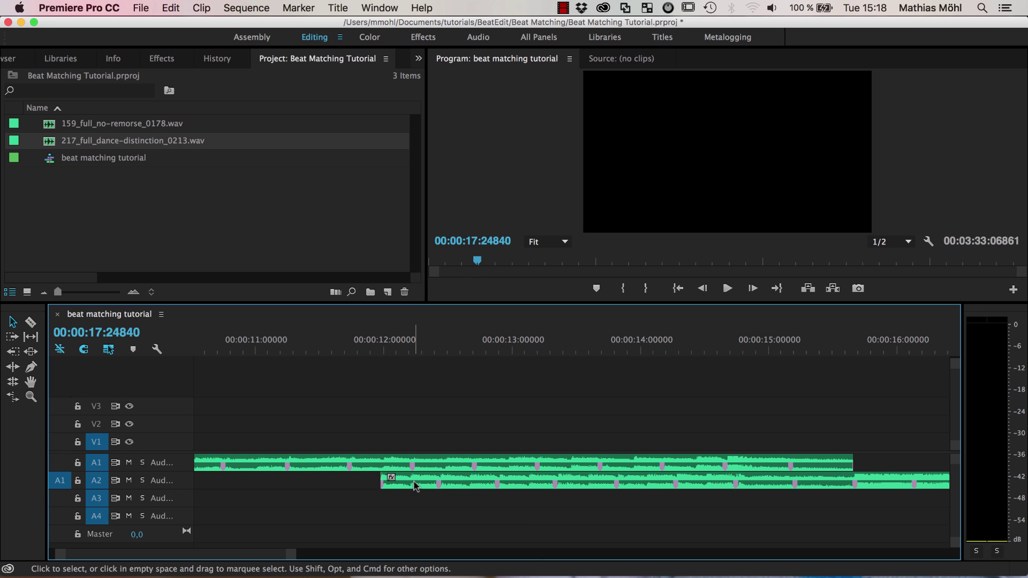
pyautogui.moveTo(416, 484); pyautogui.dragTo(381, 487)
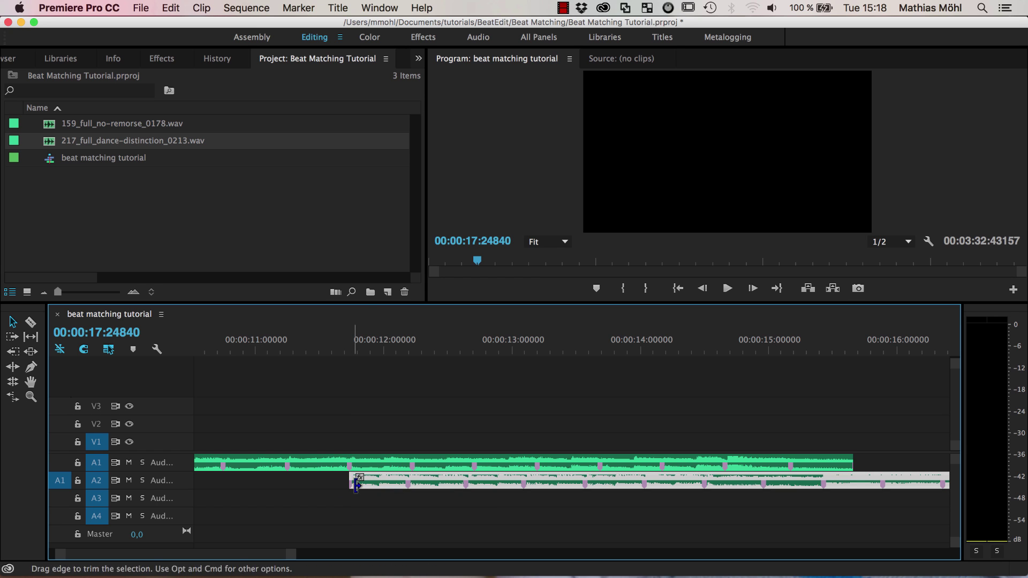
pyautogui.click(352, 349)
pyautogui.moveTo(351, 348); pyautogui.dragTo(349, 349)
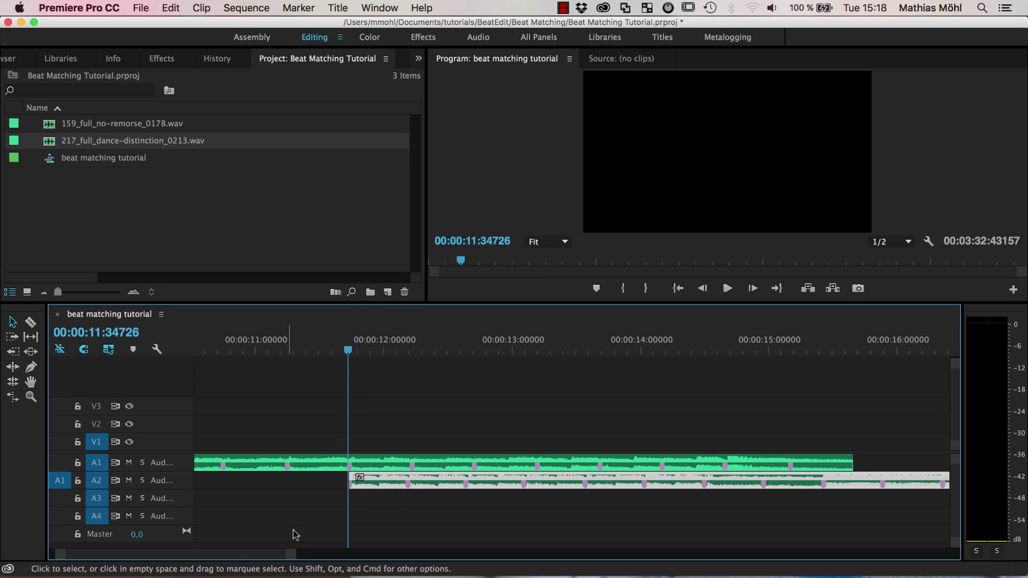
pyautogui.moveTo(294, 555); pyautogui.dragTo(153, 555)
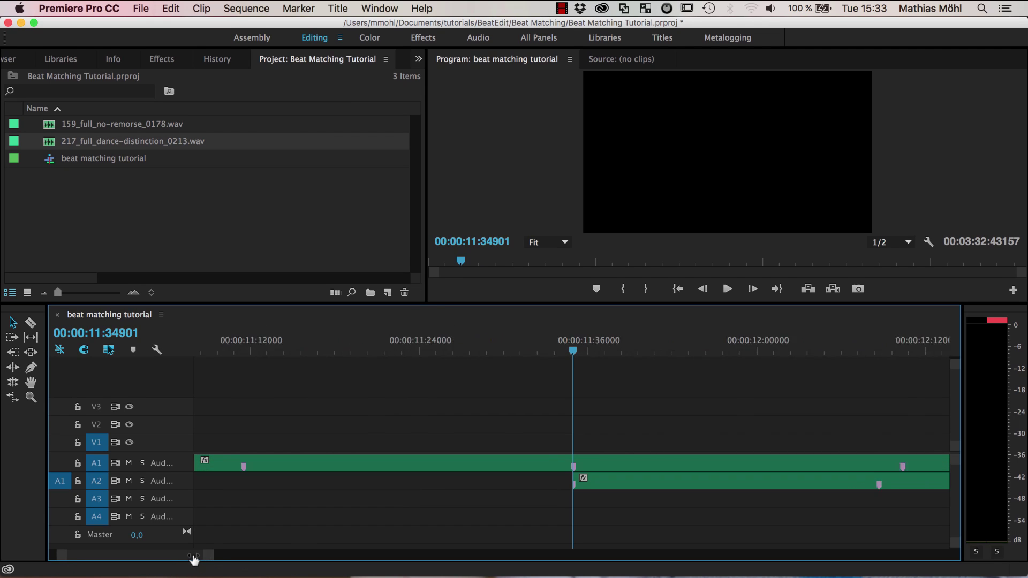
pyautogui.moveTo(195, 558); pyautogui.dragTo(324, 556)
# Step: Split the A2 clip with the Razor where the first song ends on A1
pyautogui.click(596, 486)
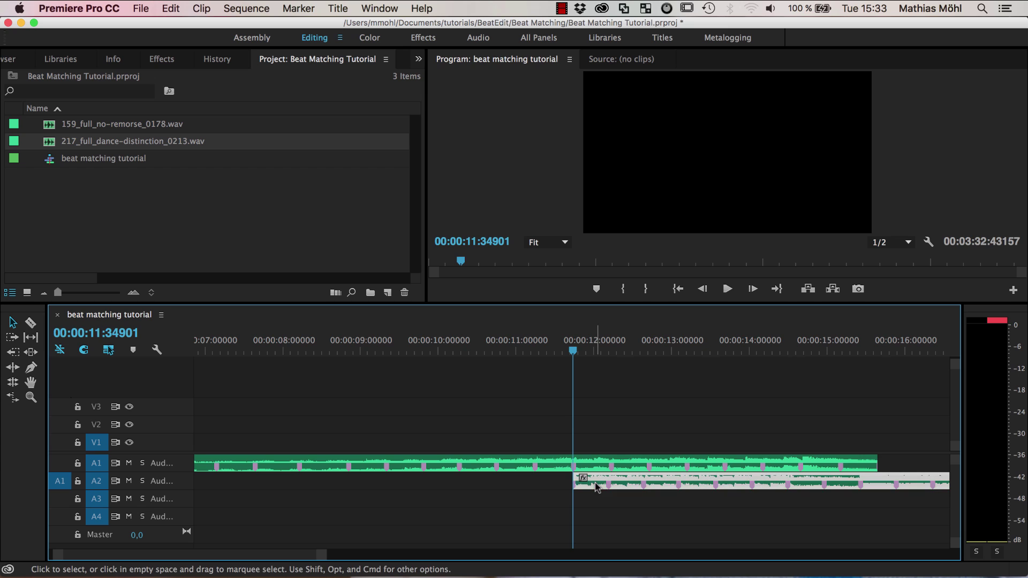
pyautogui.click(30, 322)
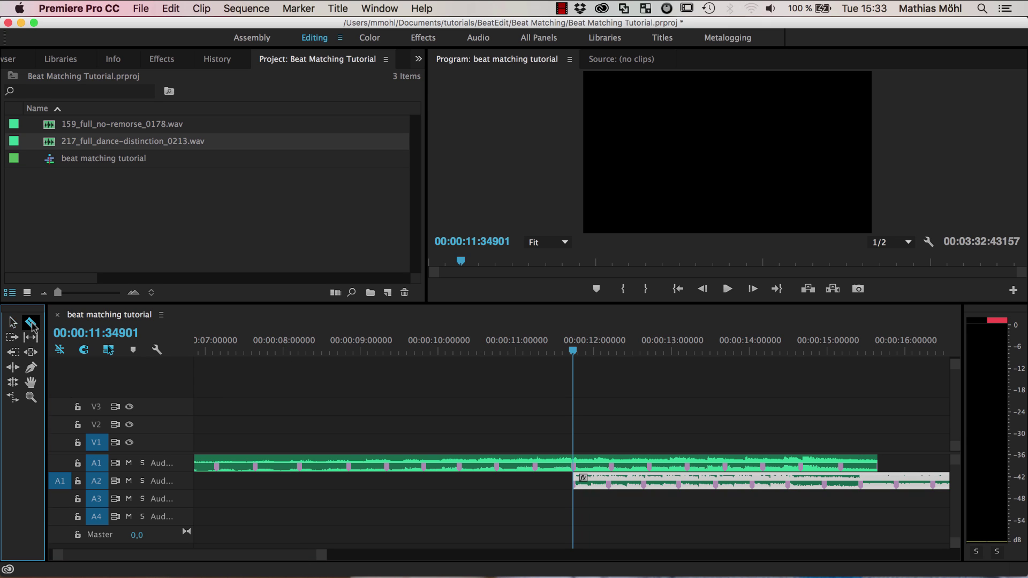
pyautogui.click(861, 484)
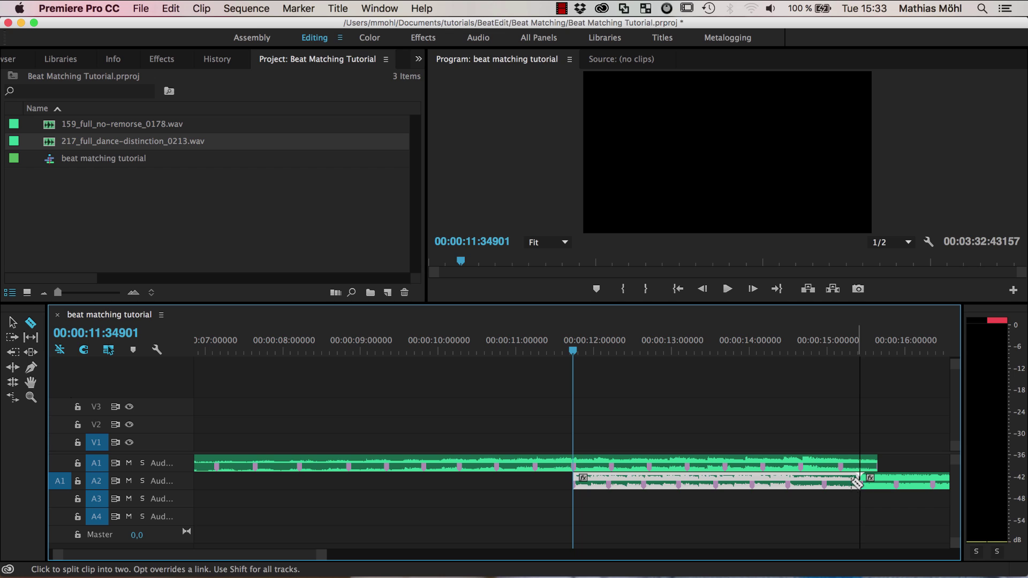
pyautogui.click(13, 323)
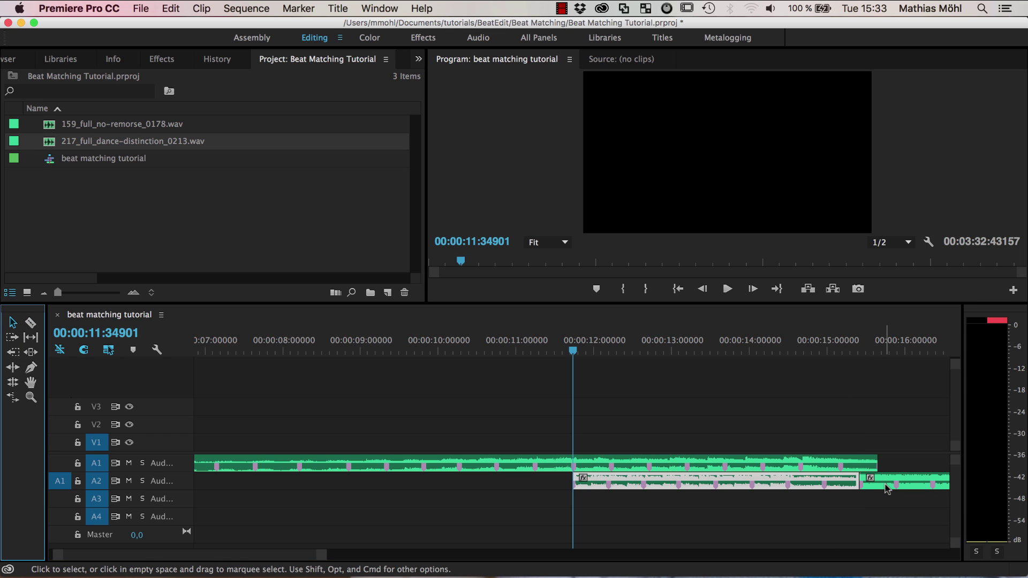
# Step: Move the later second-song piece onto track A3, aligned to start at 00:00:11:34901
pyautogui.moveTo(887, 489); pyautogui.dragTo(572, 509)
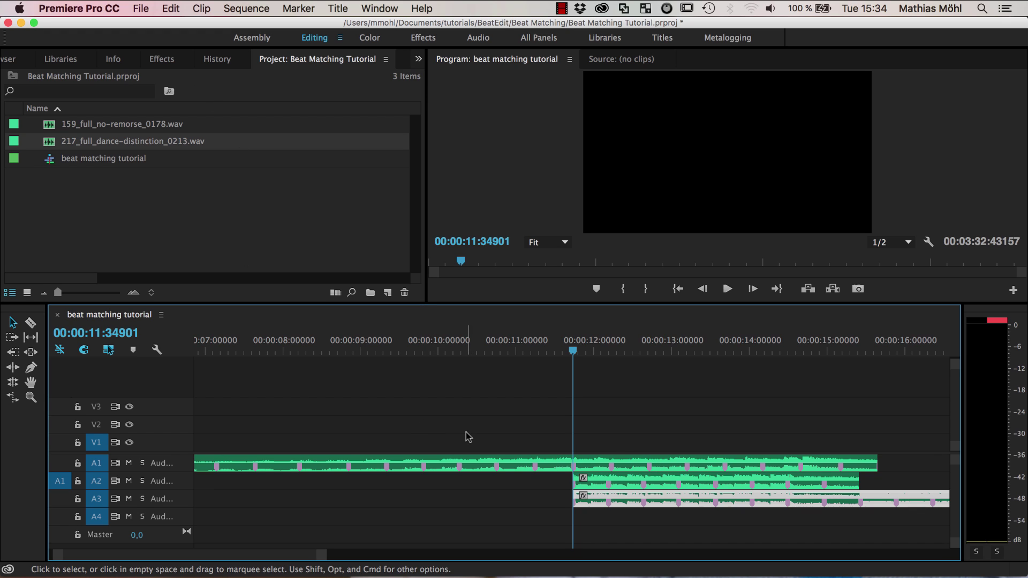
# Step: Rate-stretch the A2 second-song clip to 93.80% so it ends at 00:00:15:31819 with A1
pyautogui.click(631, 488)
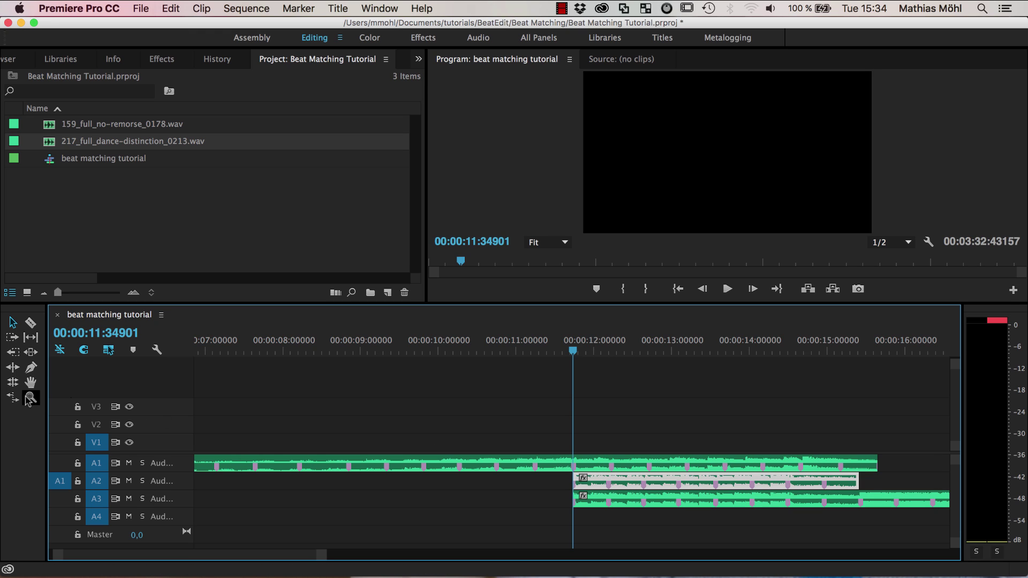
pyautogui.click(13, 401)
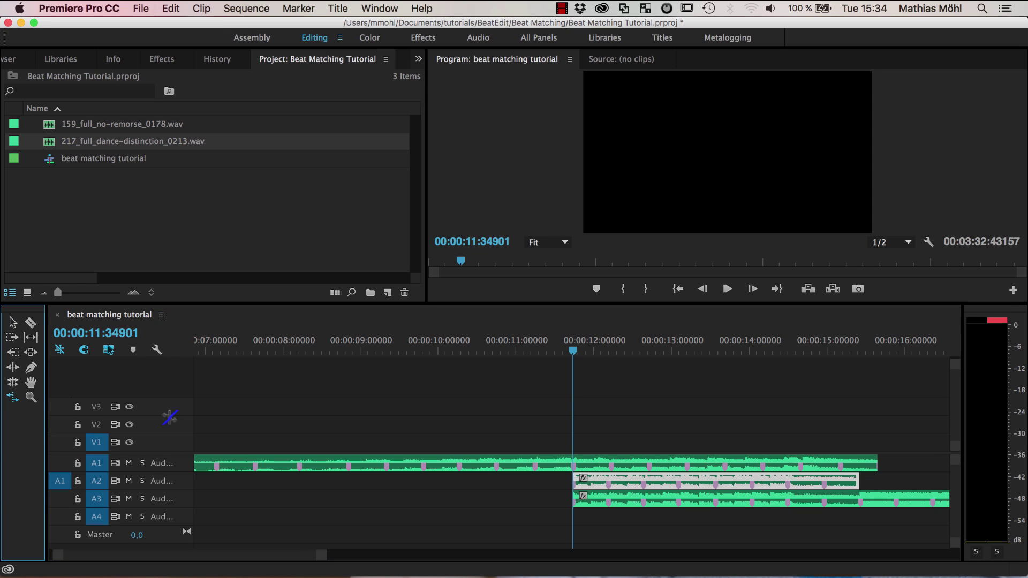
pyautogui.moveTo(857, 482); pyautogui.dragTo(876, 482)
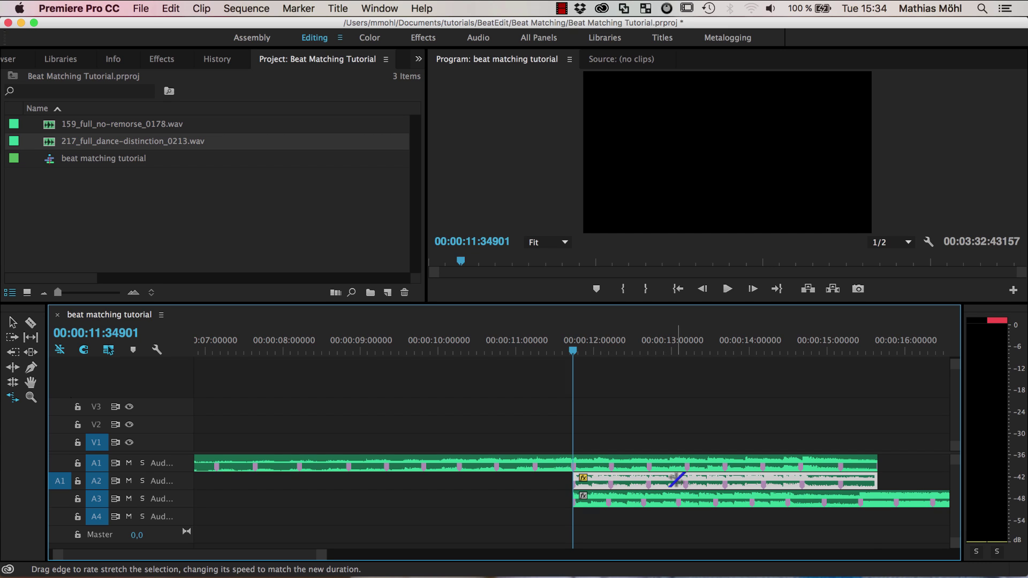
pyautogui.moveTo(673, 477)
pyautogui.moveTo(824, 478)
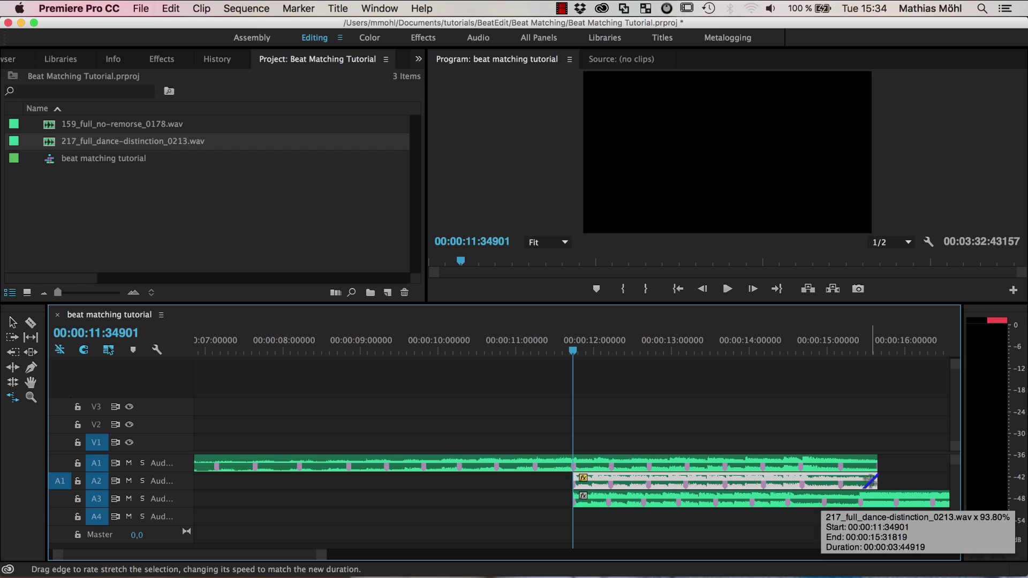
# Step: Undo the A2 rate stretch and return to the Selection tool with clips deselected
pyautogui.click(172, 9)
pyautogui.click(182, 25)
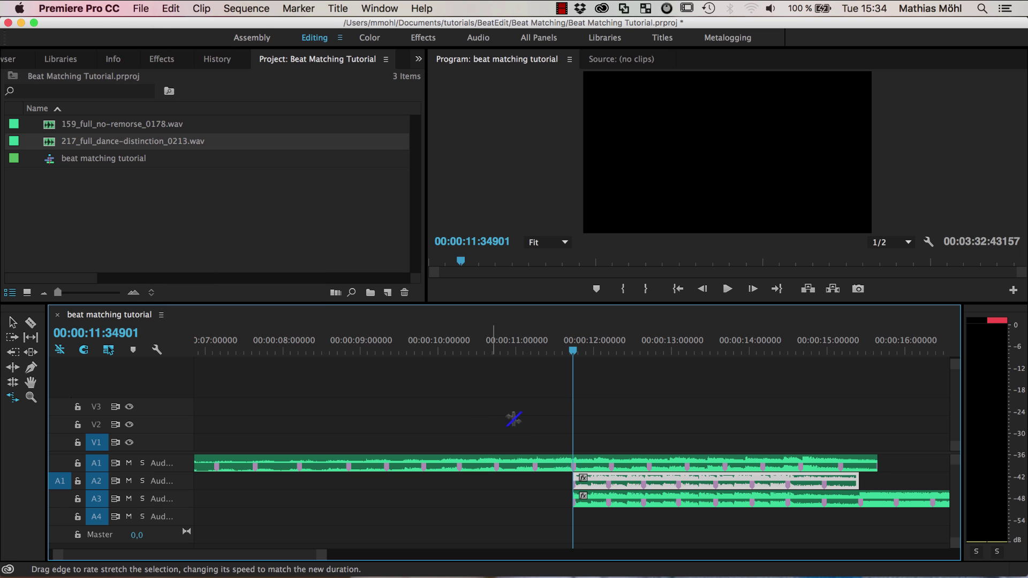
pyautogui.click(13, 322)
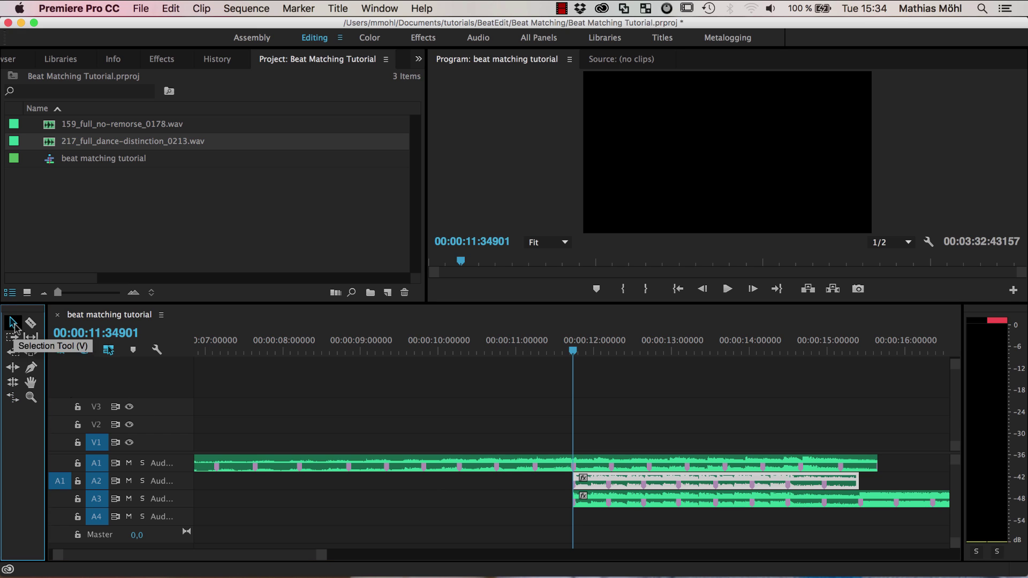
pyautogui.click(481, 396)
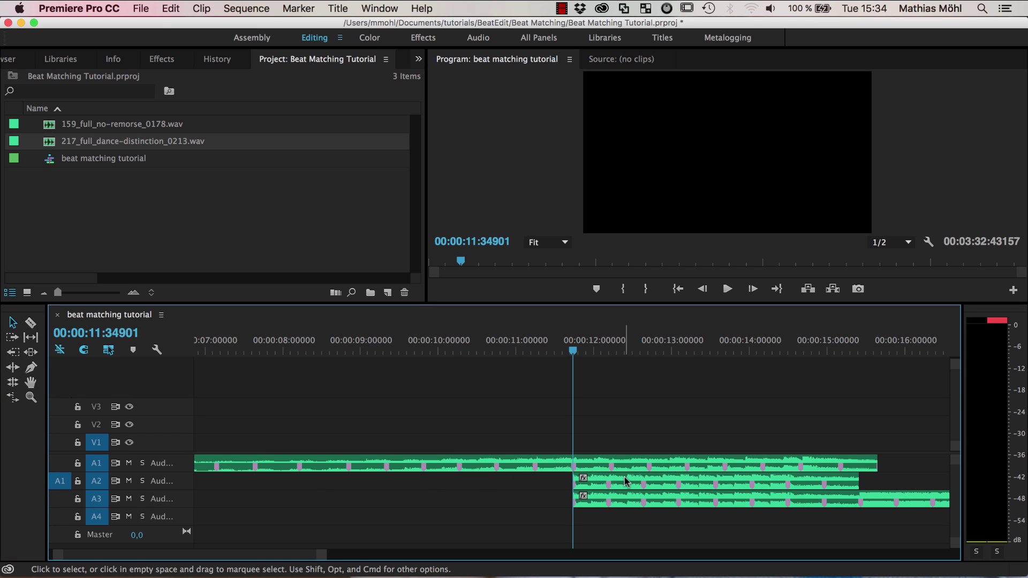
# Step: Send the beat matching tutorial sequence to Adobe Audition as a multitrack session
pyautogui.click(172, 9)
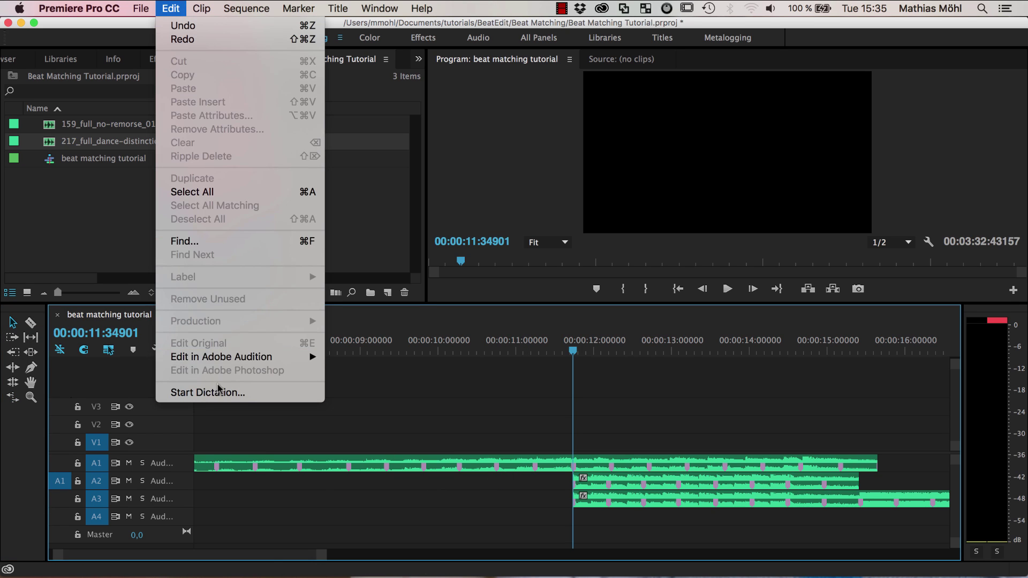
pyautogui.moveTo(249, 360)
pyautogui.click(360, 370)
pyautogui.click(627, 404)
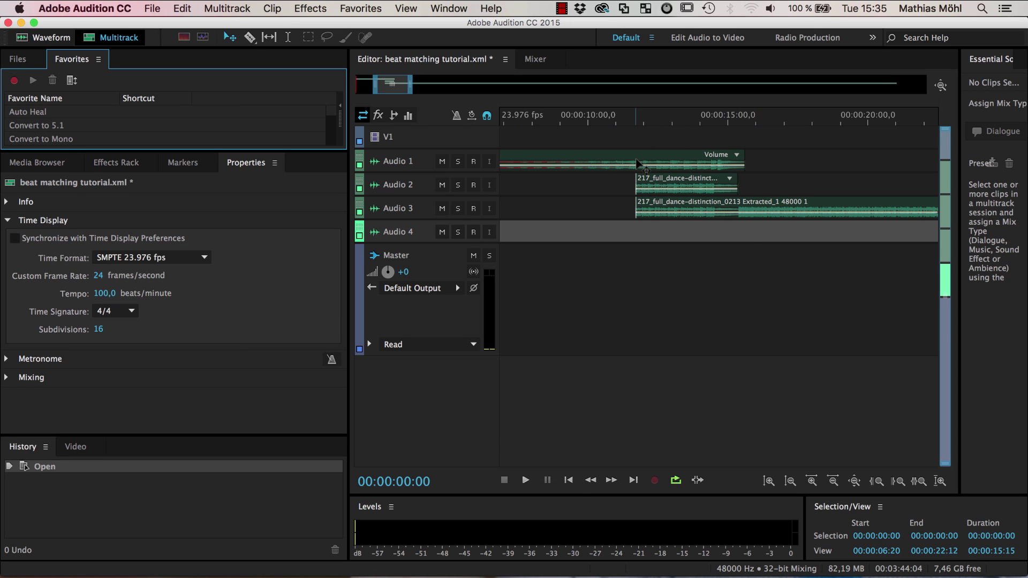
# Step: Select the song clips and try lengthening the Audio 2 clip, then undo that trim
pyautogui.click(639, 163)
pyautogui.click(677, 188)
pyautogui.click(681, 210)
pyautogui.click(681, 188)
pyautogui.click(793, 215)
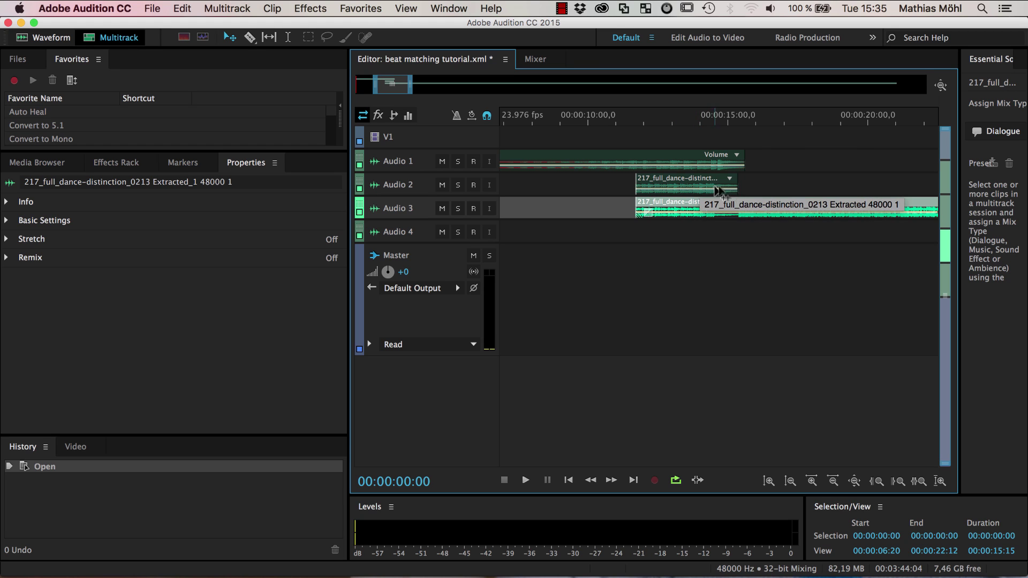
pyautogui.click(731, 181)
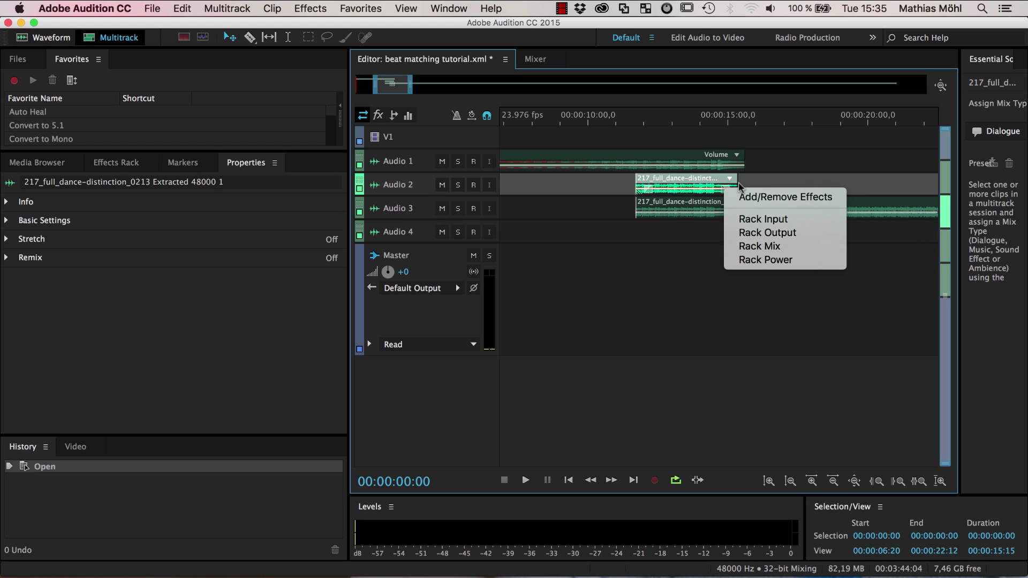
pyautogui.click(755, 186)
pyautogui.moveTo(741, 193); pyautogui.dragTo(791, 193)
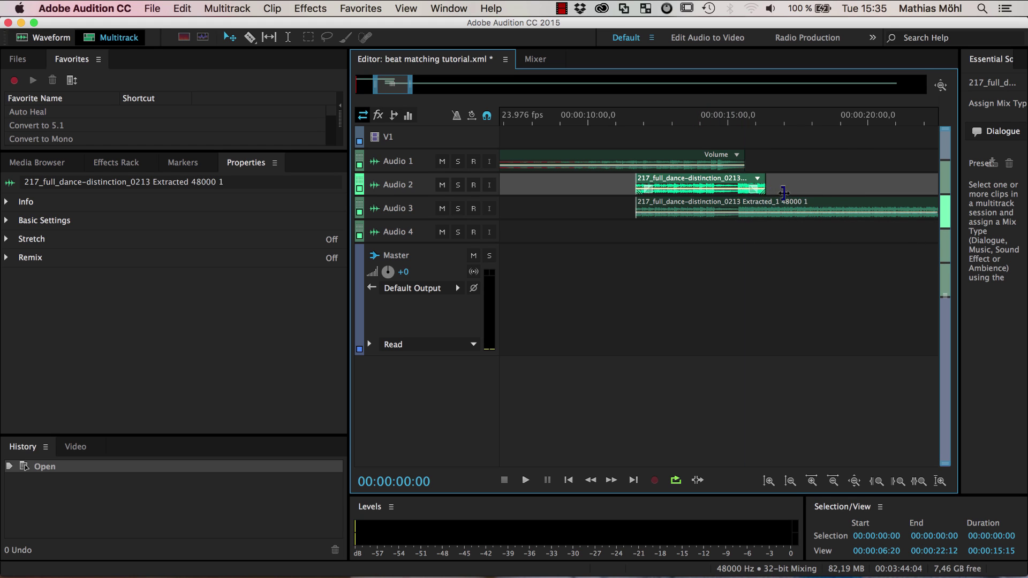
pyautogui.moveTo(892, 189); pyautogui.dragTo(779, 172)
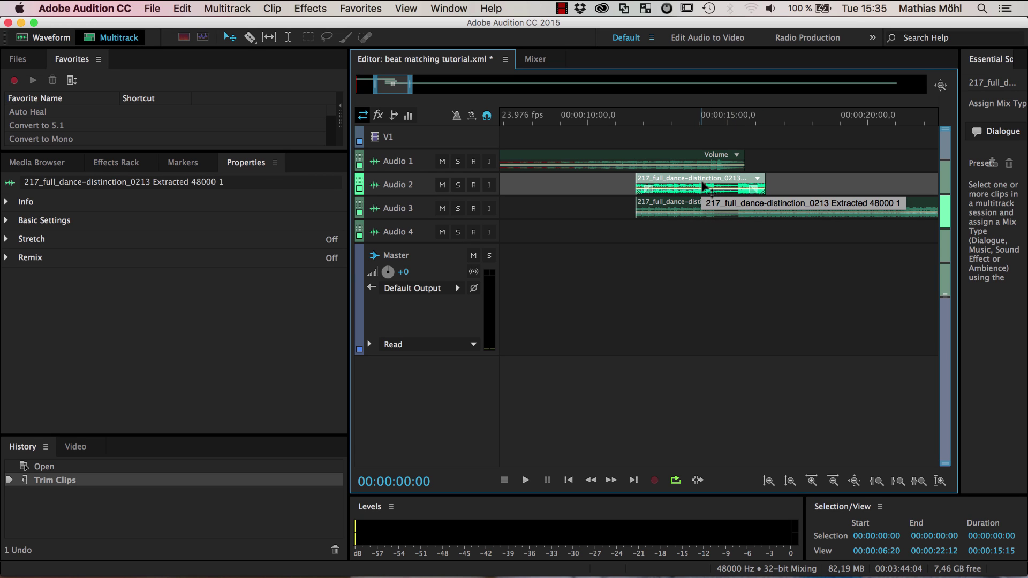
pyautogui.press('super+z')
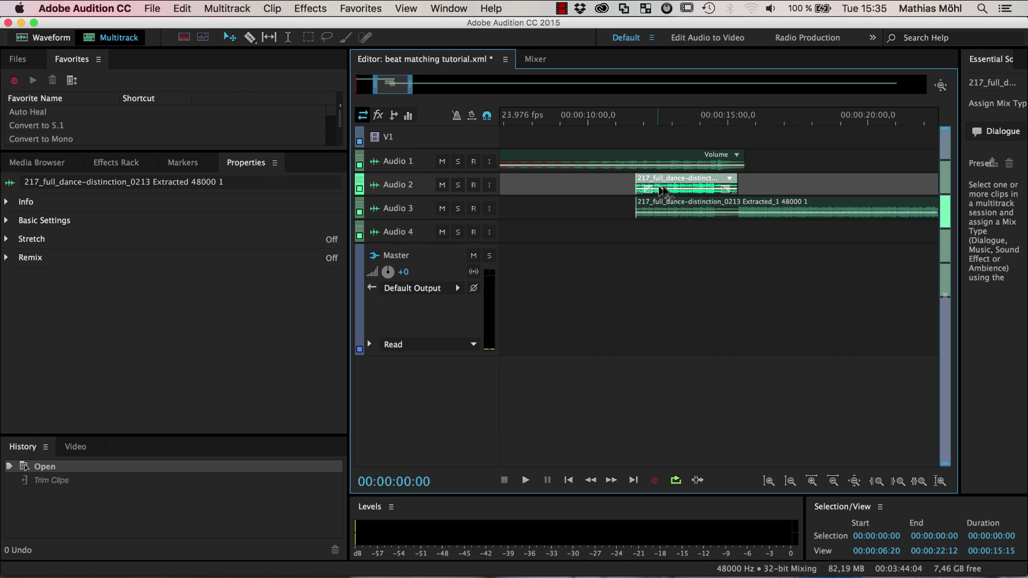
# Step: Trim the Audio 3 clip's end back to match Audio 2's end near 16 seconds
pyautogui.click(766, 215)
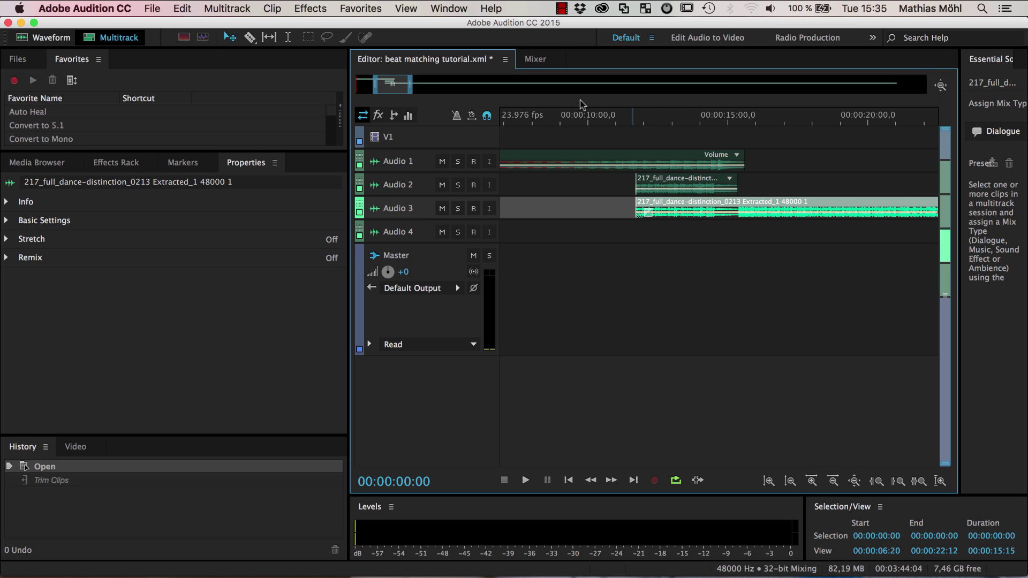
pyautogui.moveTo(419, 90); pyautogui.dragTo(924, 85)
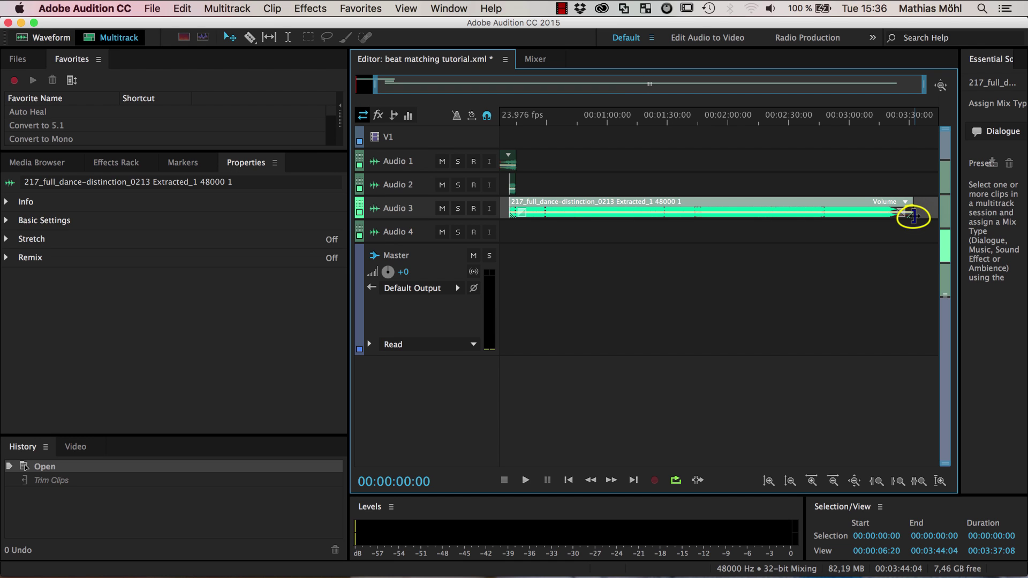
pyautogui.moveTo(913, 215); pyautogui.dragTo(516, 211)
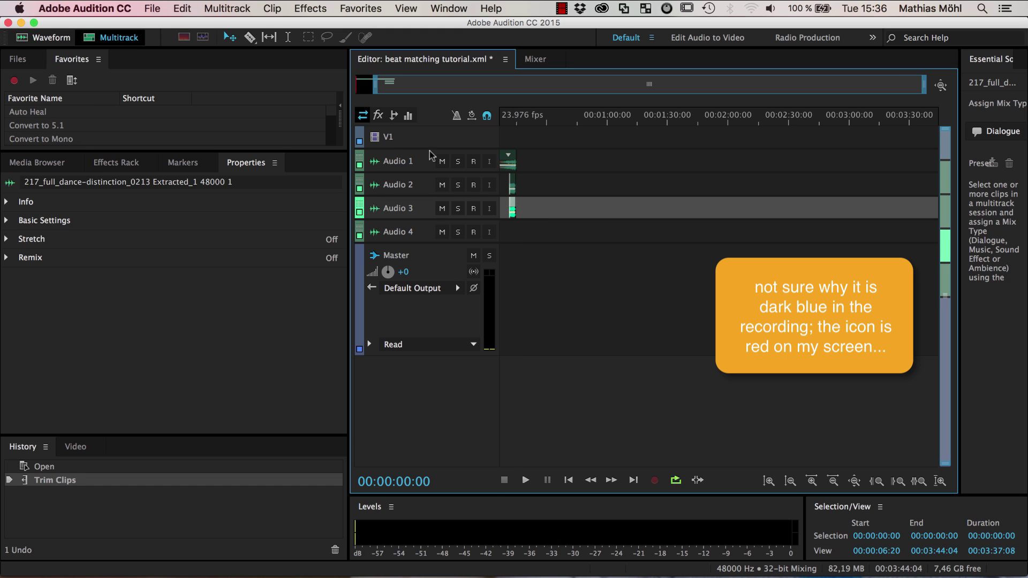
pyautogui.moveTo(925, 86); pyautogui.dragTo(437, 88)
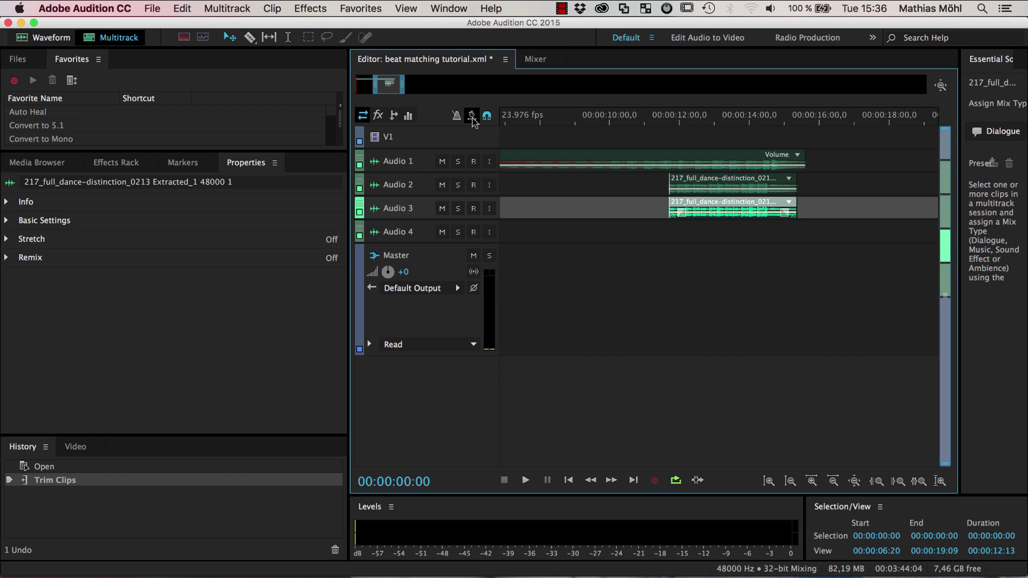
# Step: Enable global clip stretching and stretch the Audio 3 clip to about 107% in Realtime mode
pyautogui.click(473, 117)
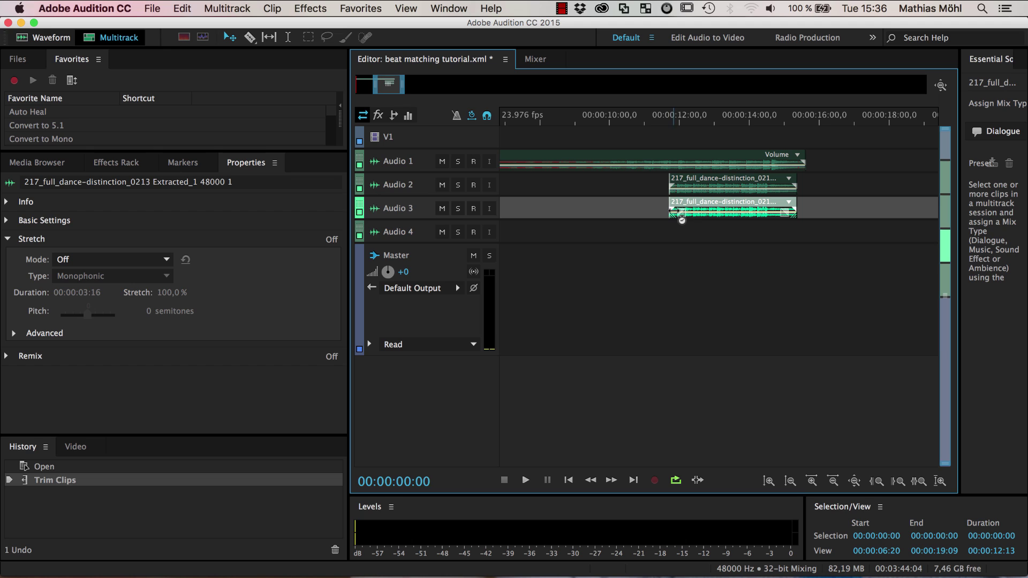
pyautogui.click(473, 118)
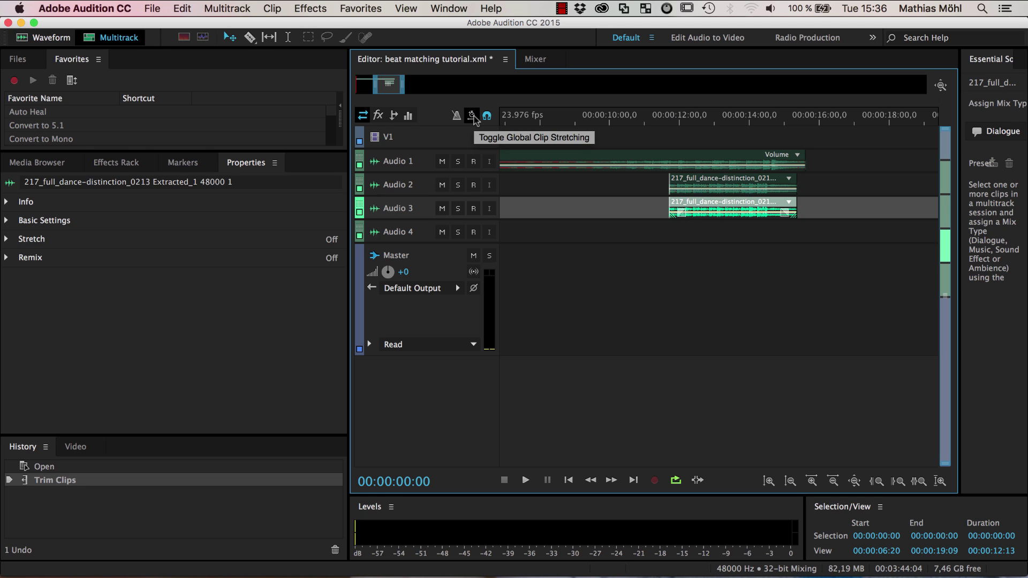
pyautogui.click(474, 117)
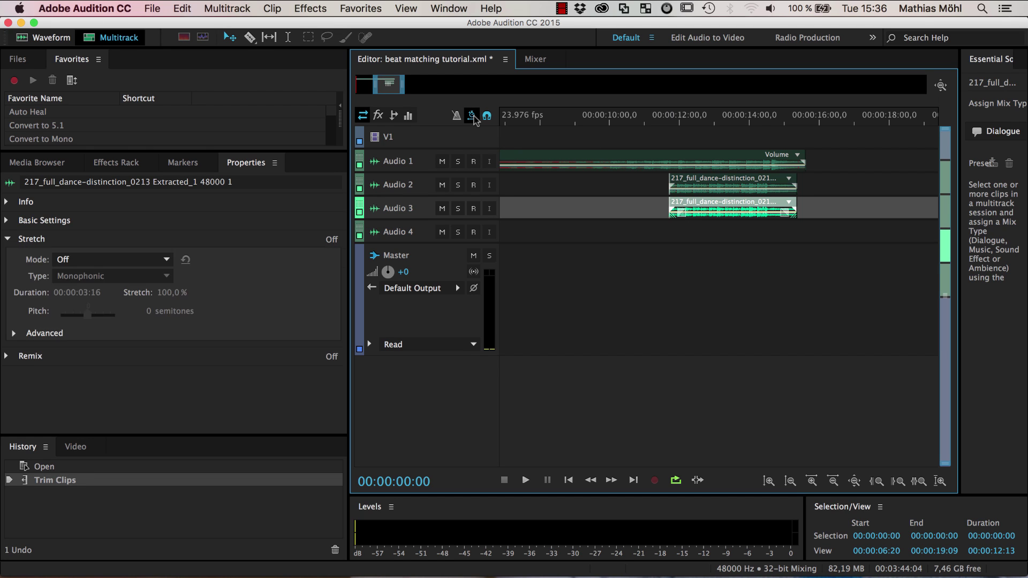
pyautogui.click(474, 117)
pyautogui.click(474, 117)
pyautogui.click(801, 213)
pyautogui.moveTo(803, 212); pyautogui.dragTo(808, 212)
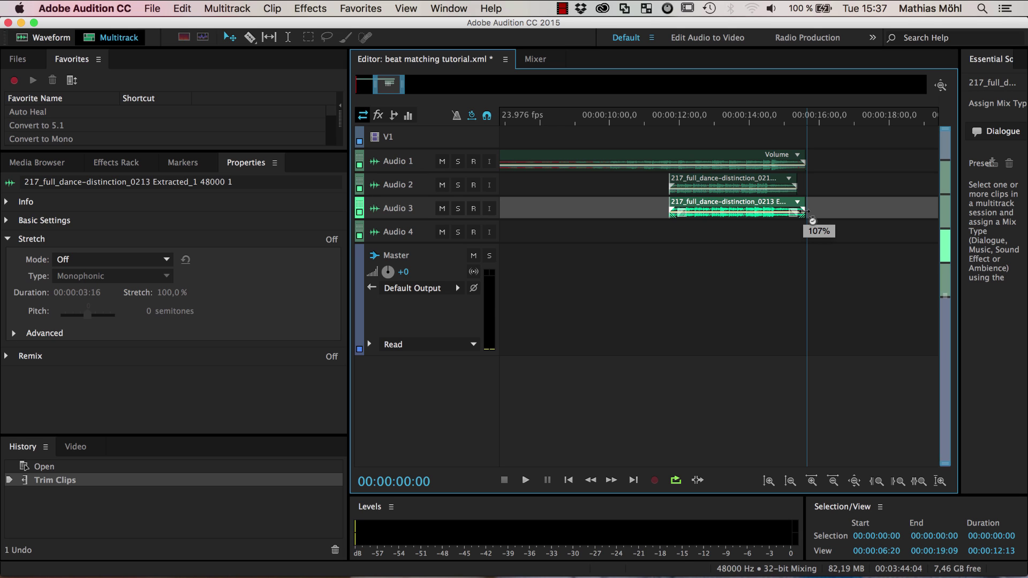
pyautogui.moveTo(807, 213); pyautogui.dragTo(808, 213)
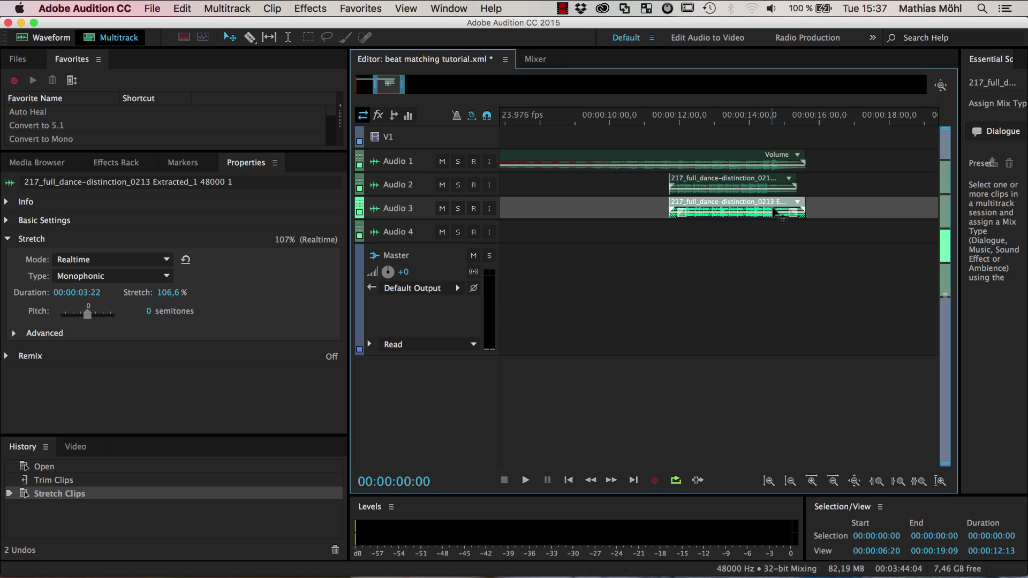
# Step: Extend the 107%-stretched Audio 3 clip to full length and reselect it in the full 3:44 view
pyautogui.click(472, 117)
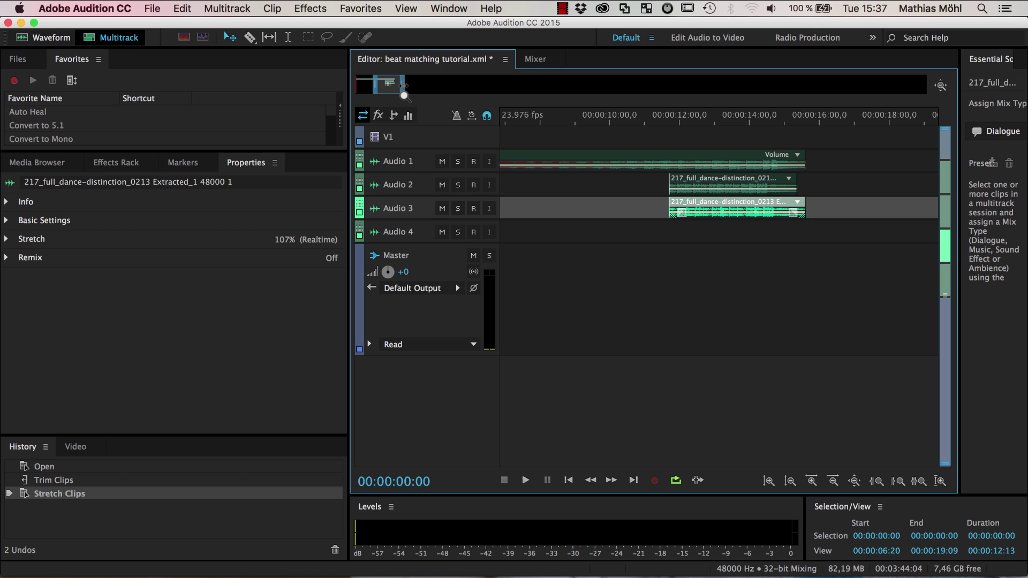
pyautogui.moveTo(405, 86); pyautogui.dragTo(773, 89)
pyautogui.click(520, 212)
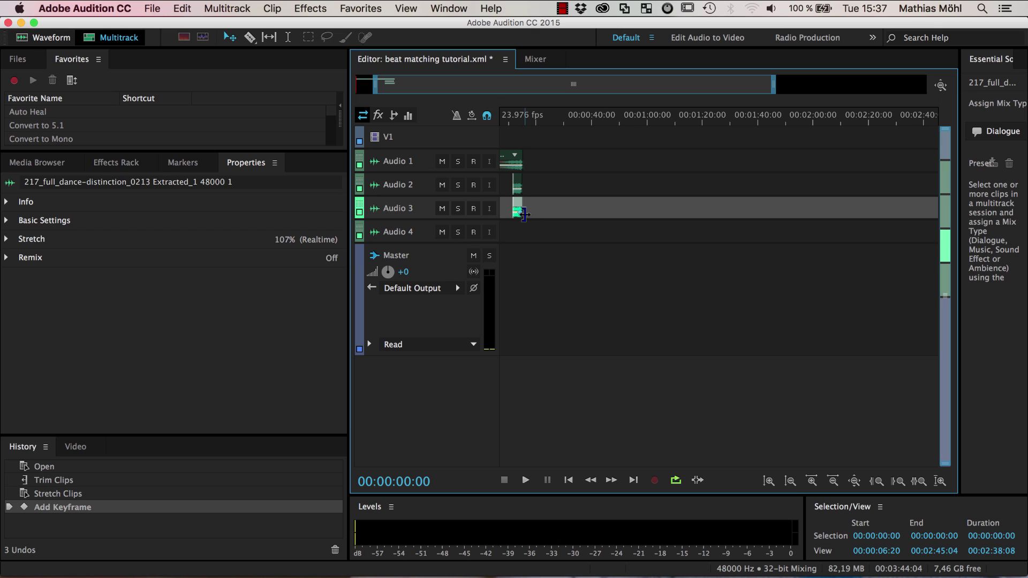
pyautogui.moveTo(524, 214); pyautogui.dragTo(987, 219)
pyautogui.moveTo(913, 86)
pyautogui.mouseDown()
pyautogui.moveTo(863, 87)
pyautogui.moveTo(919, 86)
pyautogui.mouseUp()
pyautogui.moveTo(510, 86); pyautogui.dragTo(356, 86)
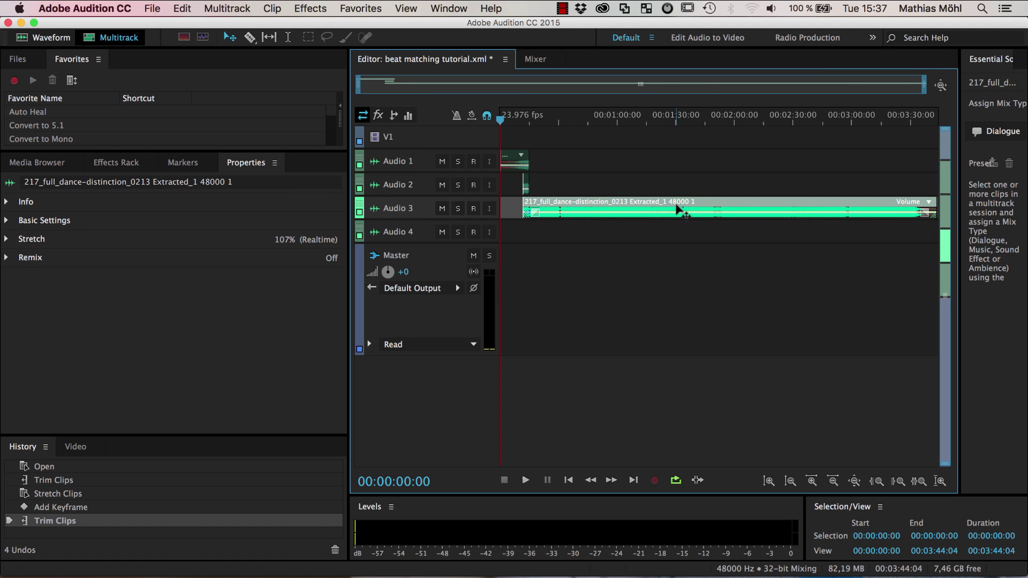
pyautogui.click(604, 186)
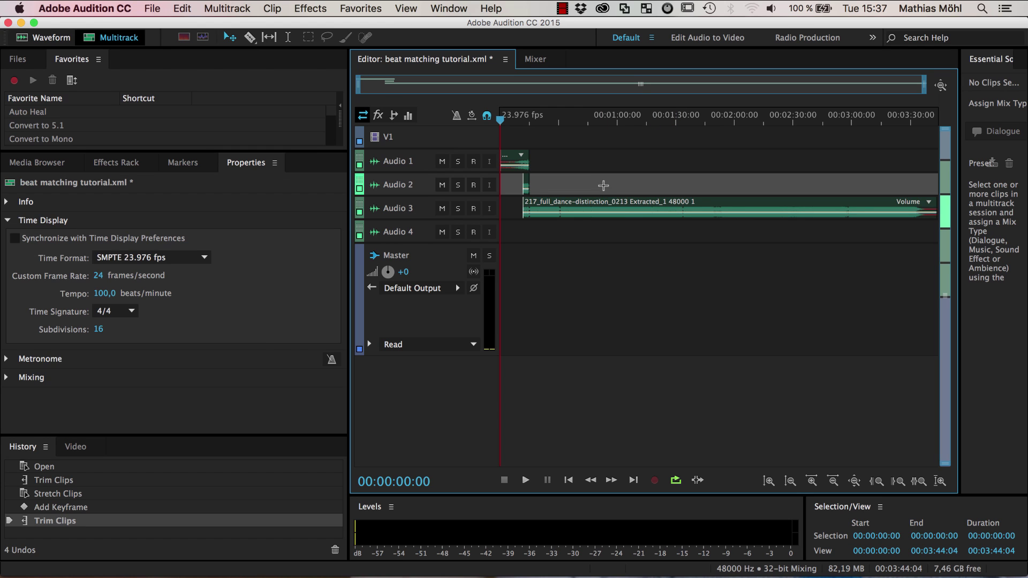
pyautogui.click(626, 211)
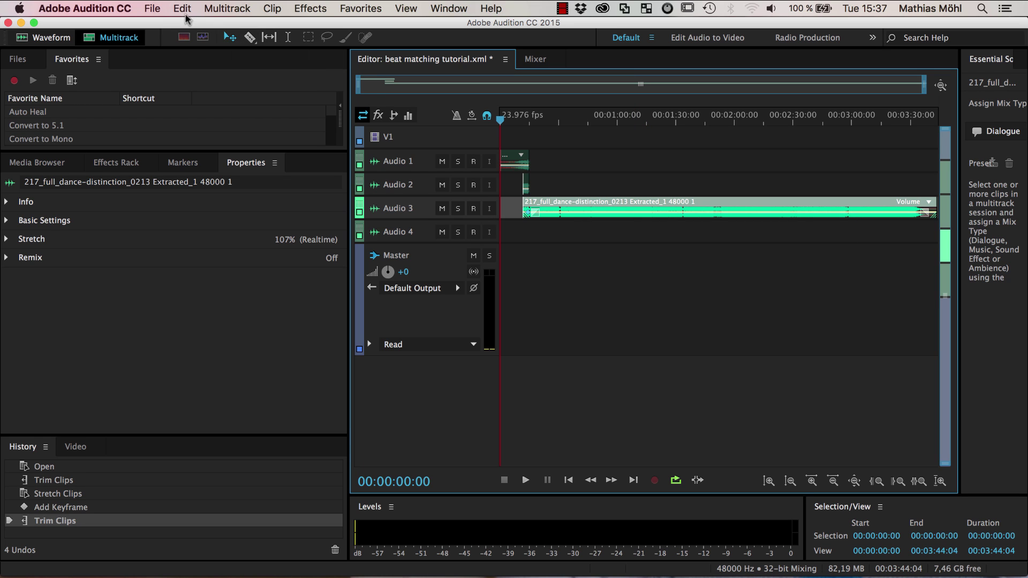
# Step: Export the selected stretched clip as a multitrack mixdown named retimed.wav
pyautogui.click(152, 8)
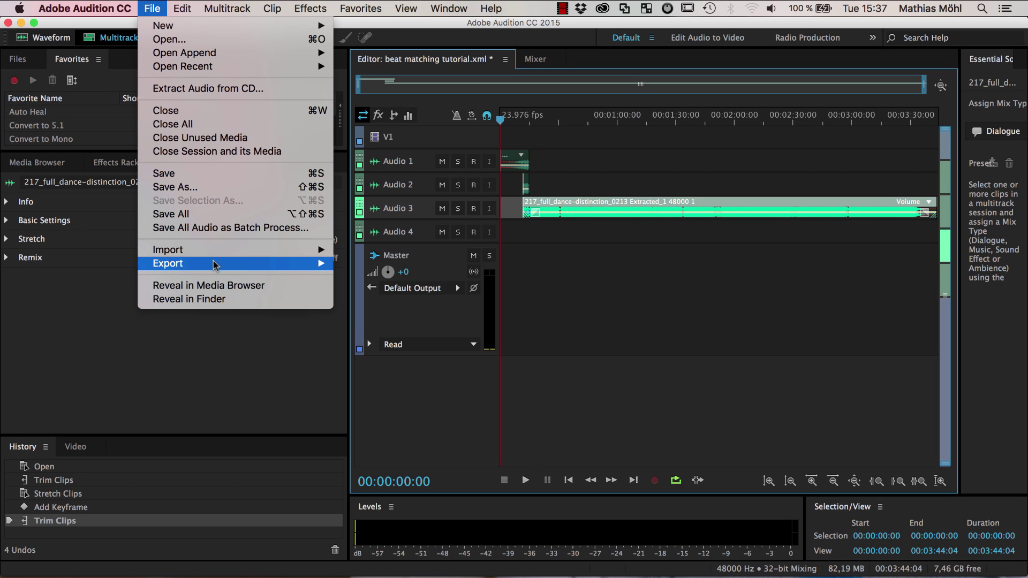
pyautogui.moveTo(263, 263)
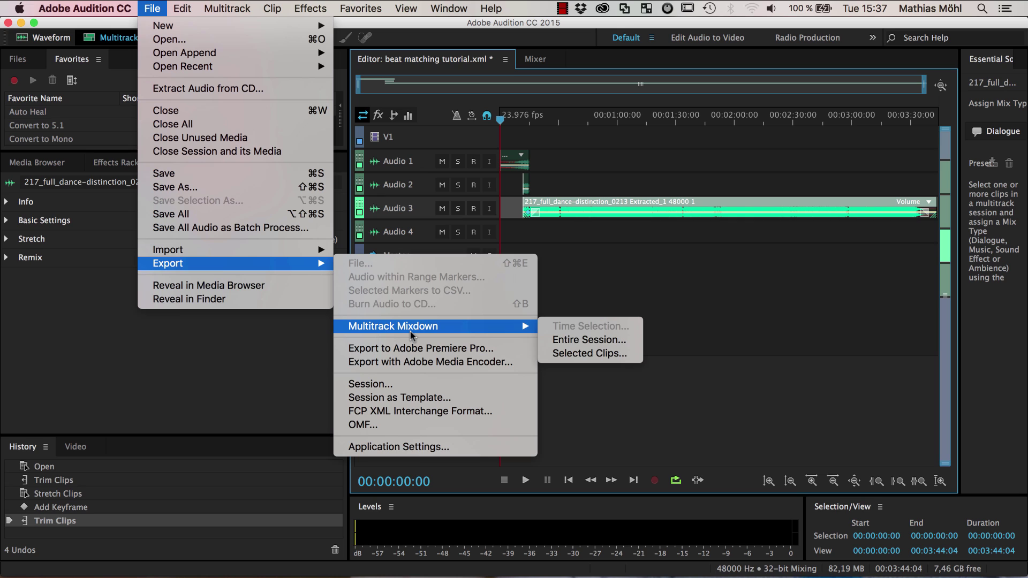
pyautogui.moveTo(504, 328)
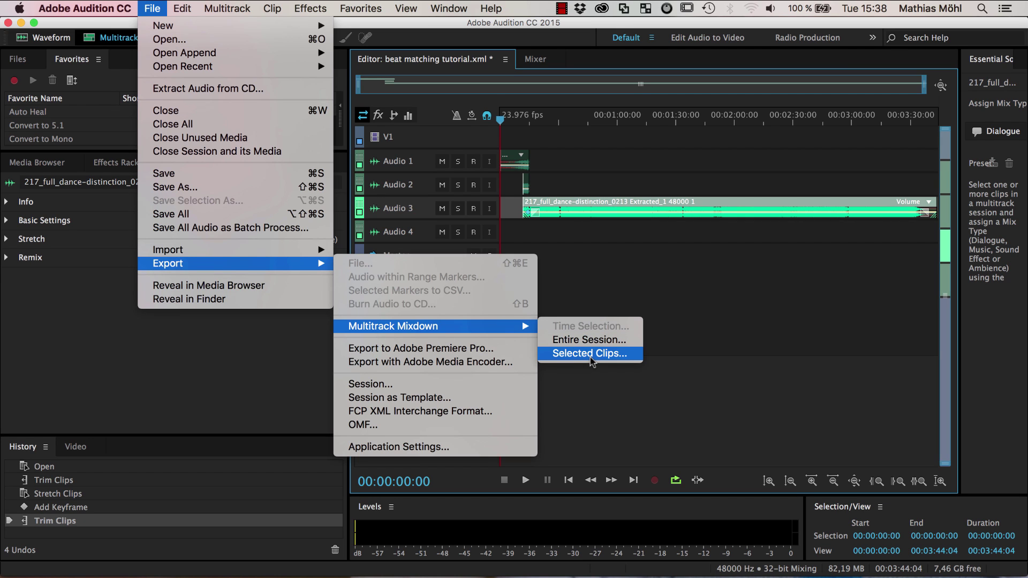
pyautogui.click(590, 358)
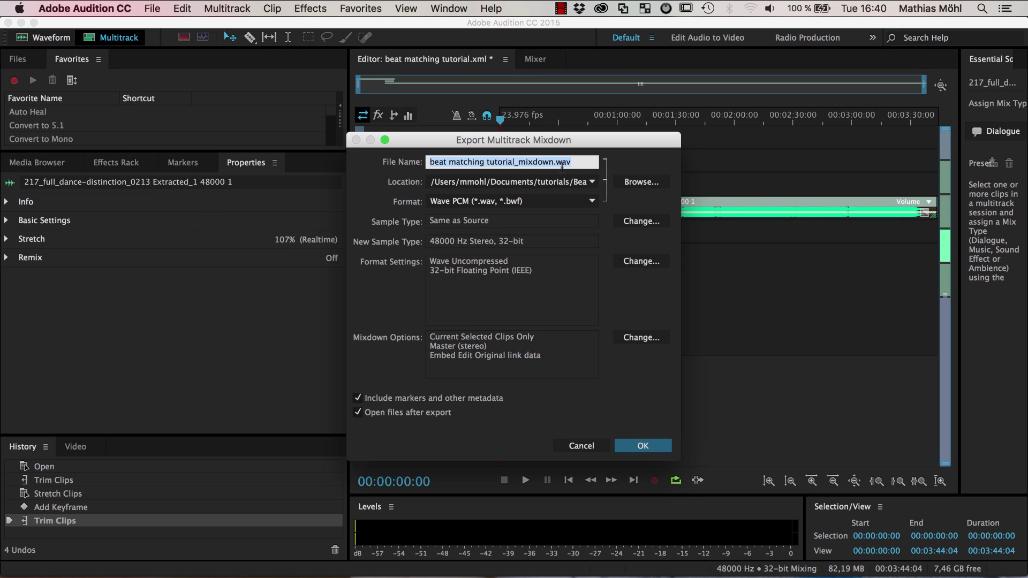
pyautogui.click(555, 163)
pyautogui.moveTo(555, 162); pyautogui.dragTo(428, 163)
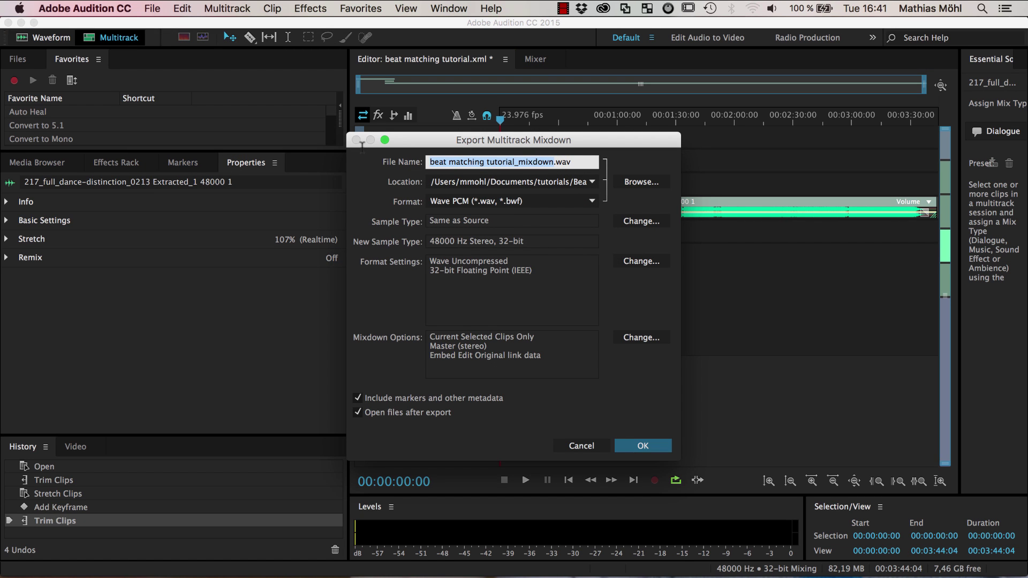
pyautogui.write('retimed')
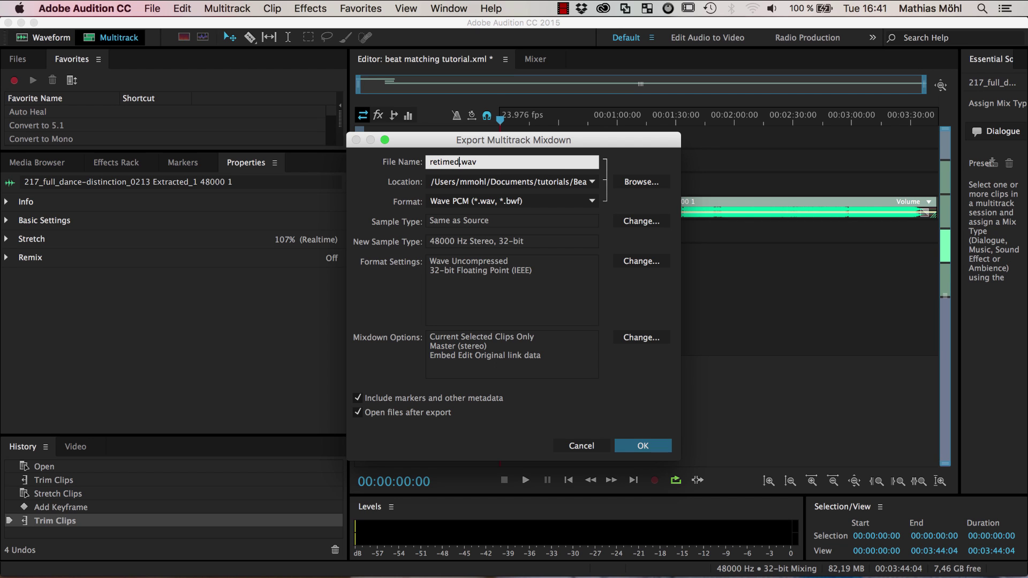
pyautogui.click(652, 446)
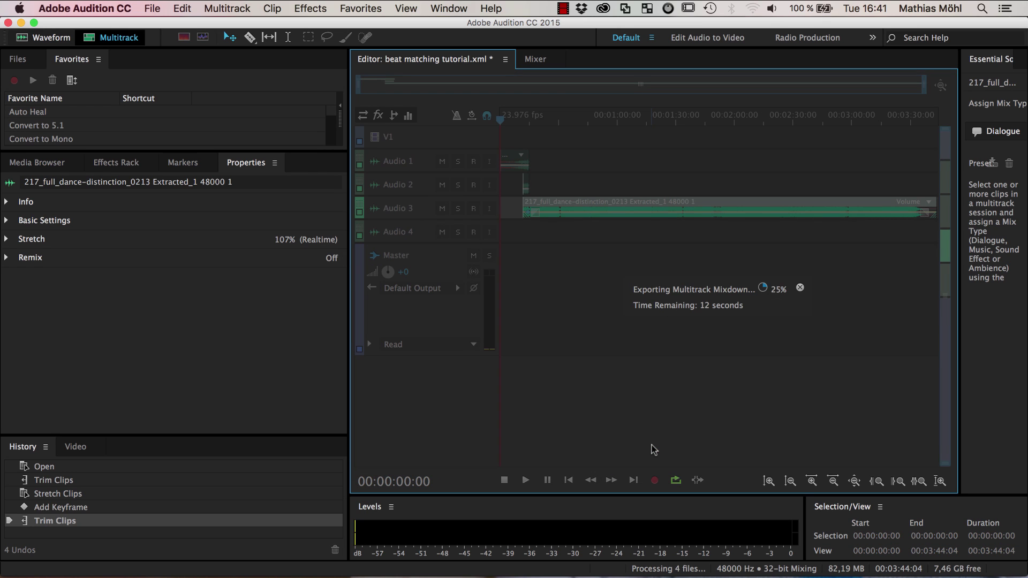
# Step: Import retimed.wav into the Premiere project and place it on track A4 at the playhead
pyautogui.press('super+Tab')
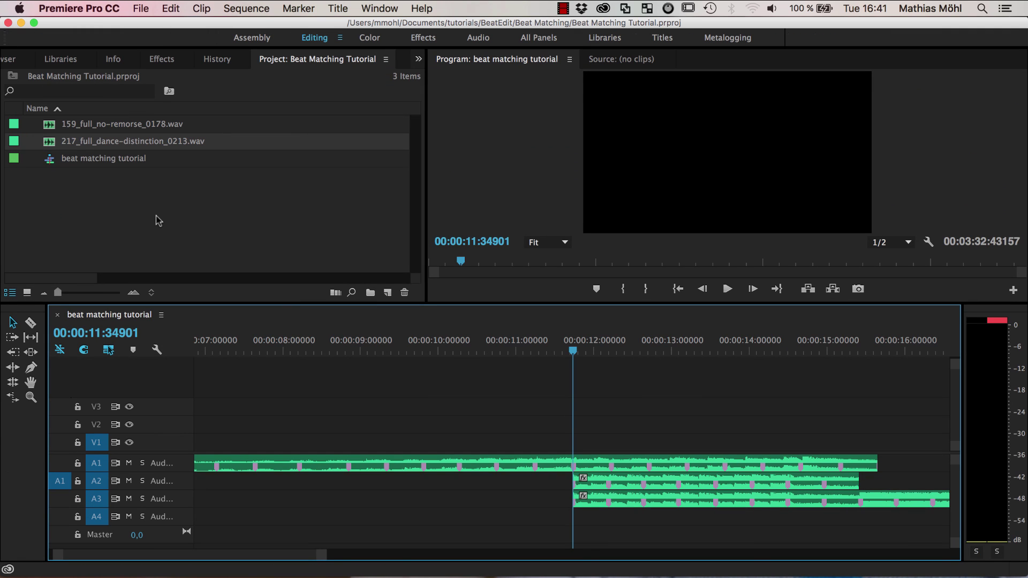
pyautogui.rightClick(159, 220)
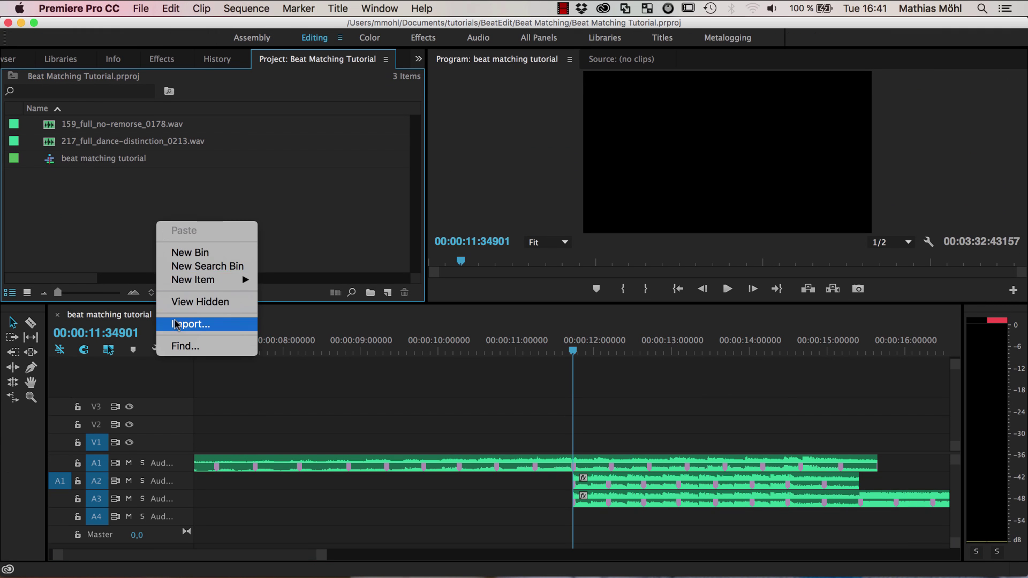
pyautogui.click(199, 324)
pyautogui.click(468, 164)
pyautogui.click(732, 397)
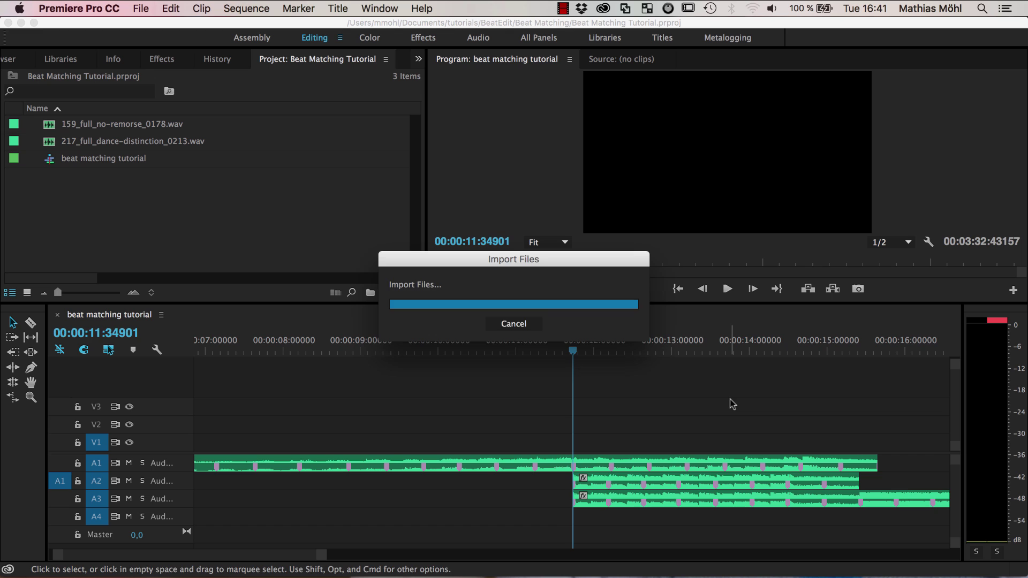
pyautogui.moveTo(270, 298); pyautogui.dragTo(585, 520)
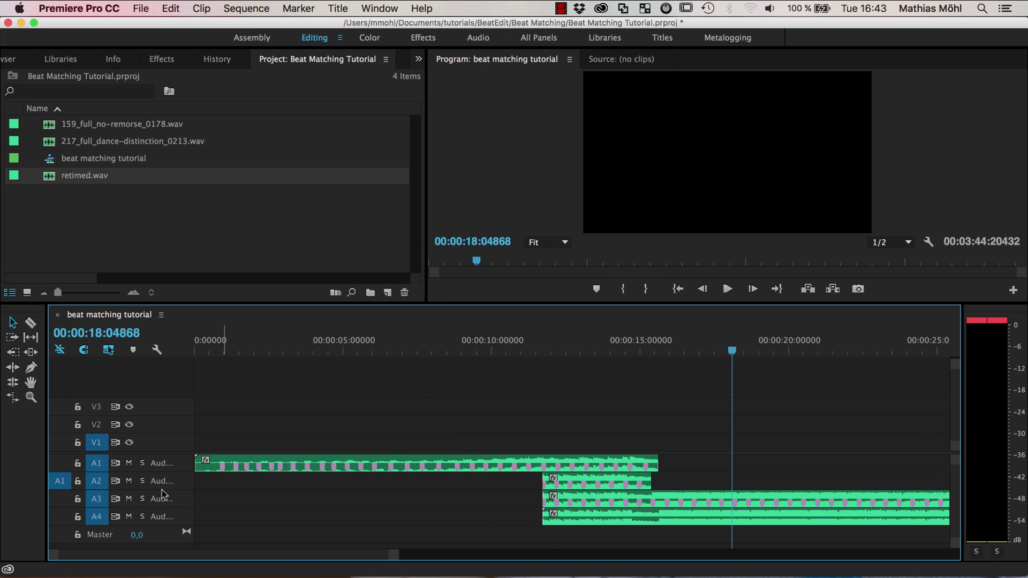
# Step: Mute tracks A2 and A3 and move the playhead to around 7 seconds
pyautogui.click(128, 481)
pyautogui.click(129, 499)
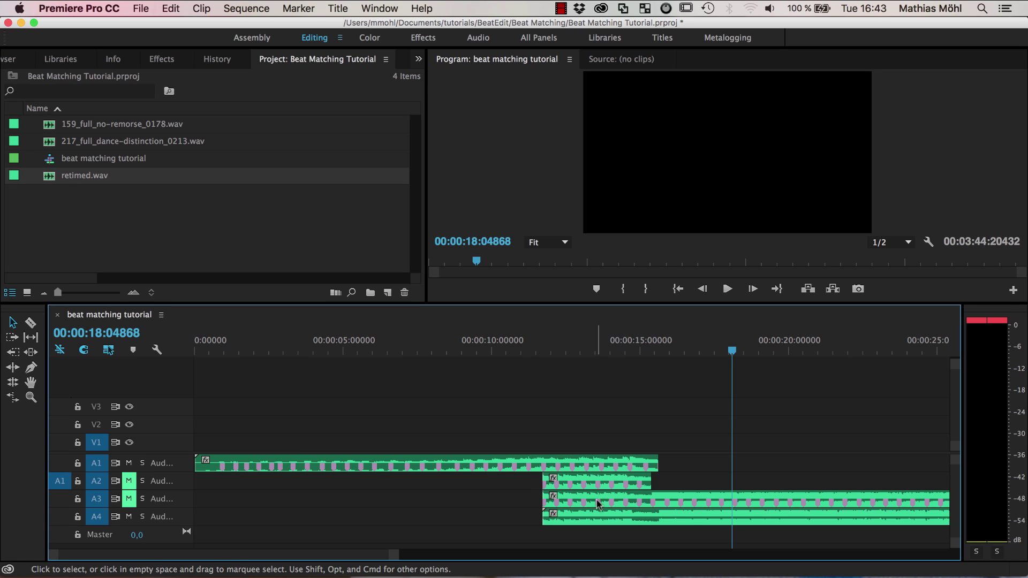
pyautogui.moveTo(421, 350); pyautogui.dragTo(534, 352)
# Step: Mute A1, play the retimed song alone, and park the playhead near 10 seconds
pyautogui.click(128, 464)
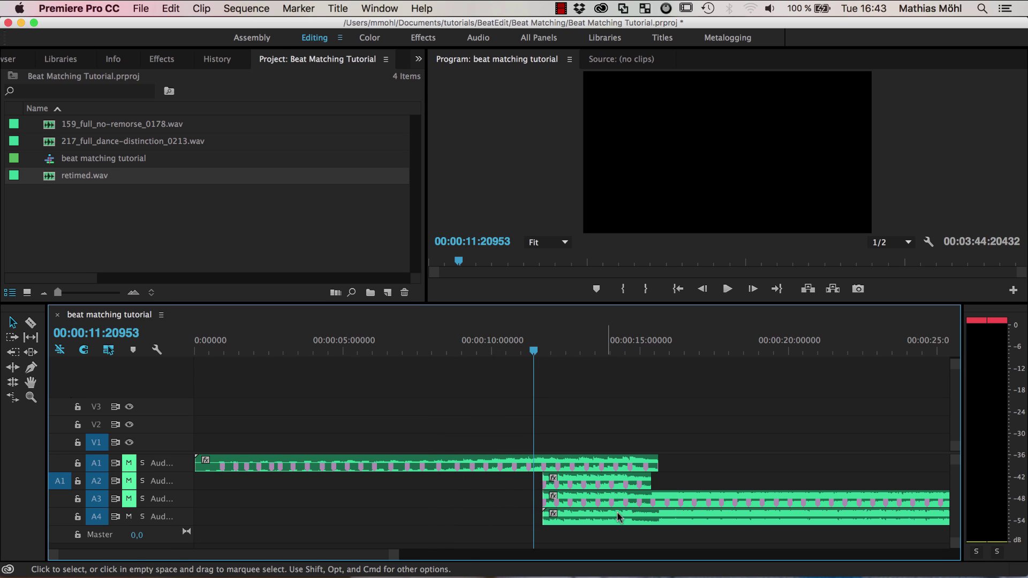
pyautogui.press('space')
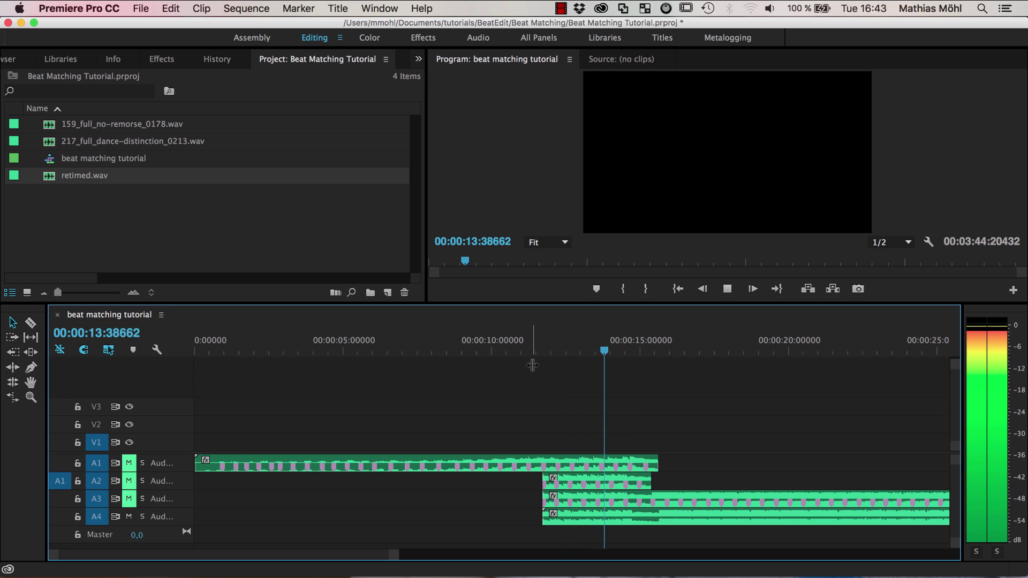
pyautogui.press('space')
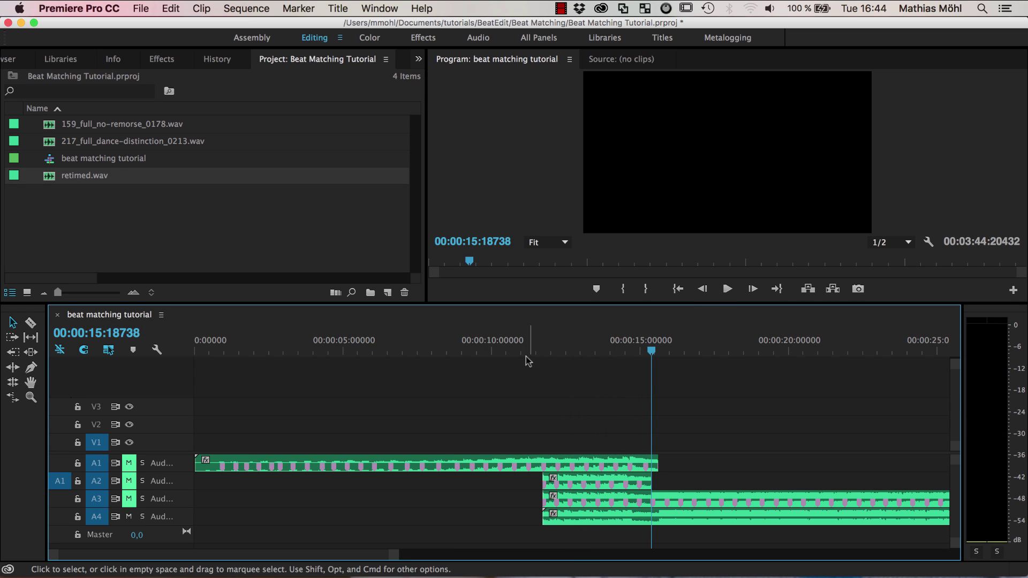
pyautogui.click(501, 349)
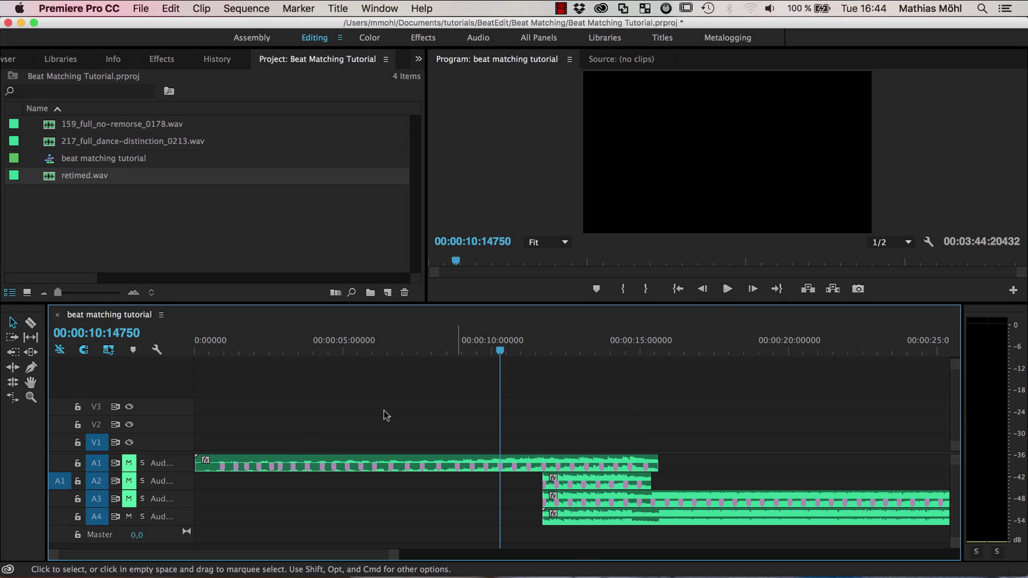
# Step: Unmute A1, play both songs together to compare beats, then unmute A2 and A3
pyautogui.click(129, 464)
pyautogui.click(454, 351)
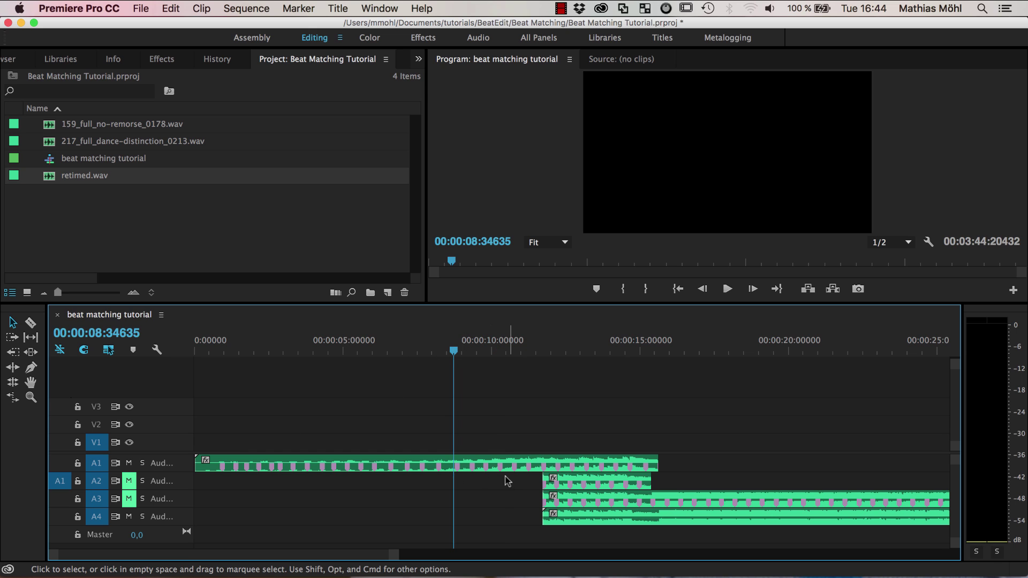
pyautogui.press('space')
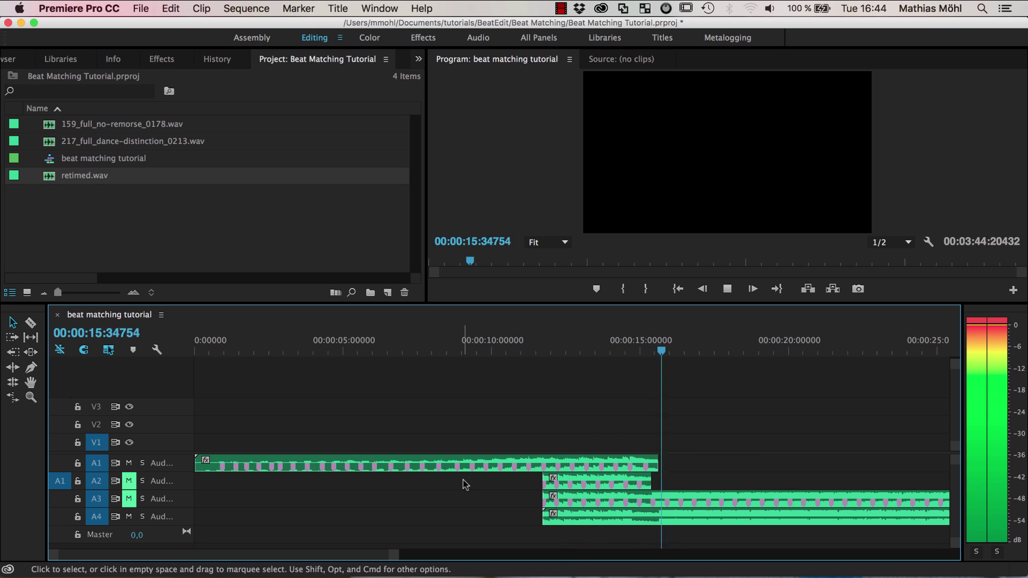
pyautogui.press('space')
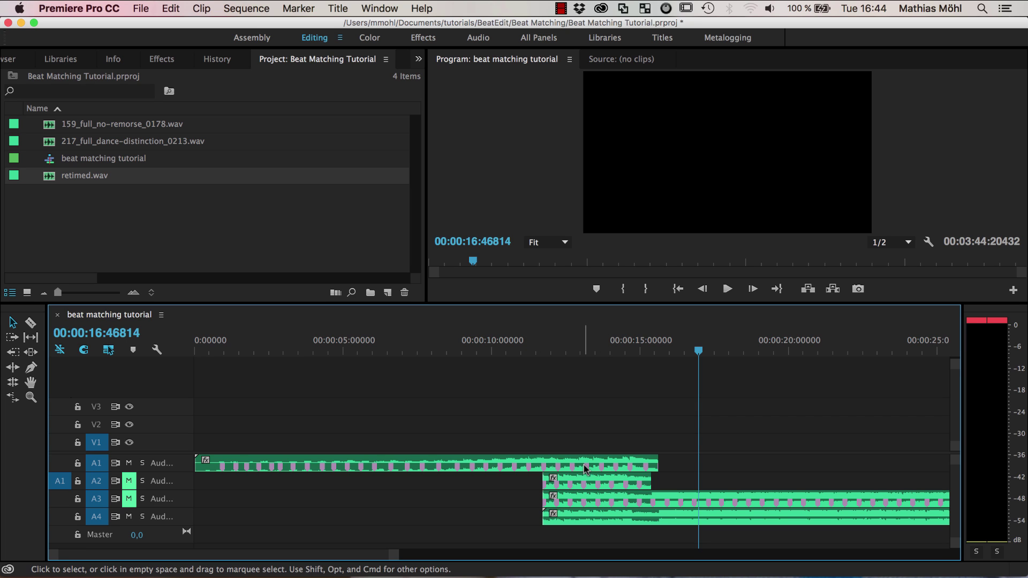
pyautogui.click(129, 481)
pyautogui.click(129, 499)
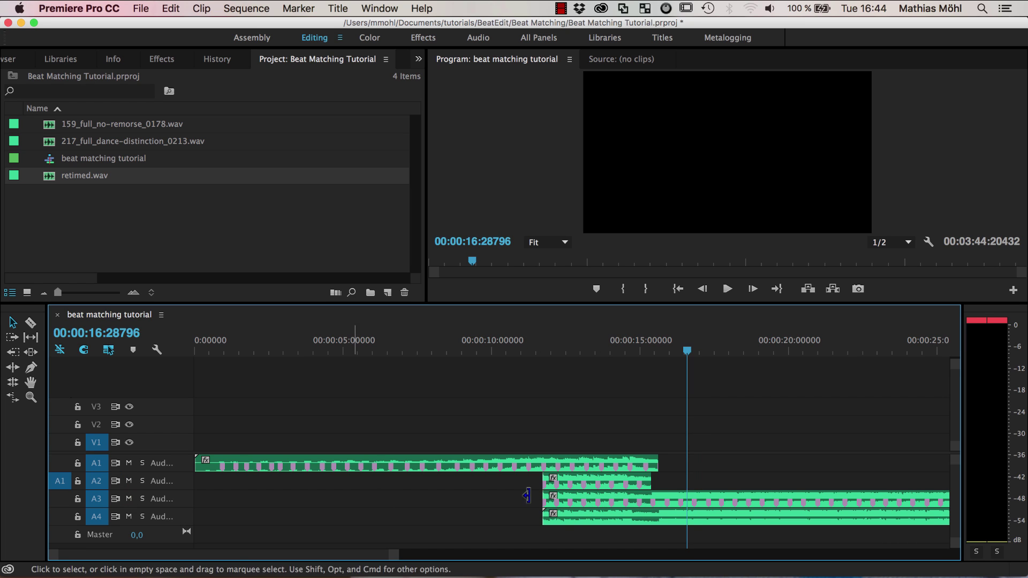
# Step: Delete the old second-song clips on A2 and A3
pyautogui.click(573, 482)
pyautogui.keyDown('shift'); pyautogui.click(572, 501); pyautogui.keyUp('shift')
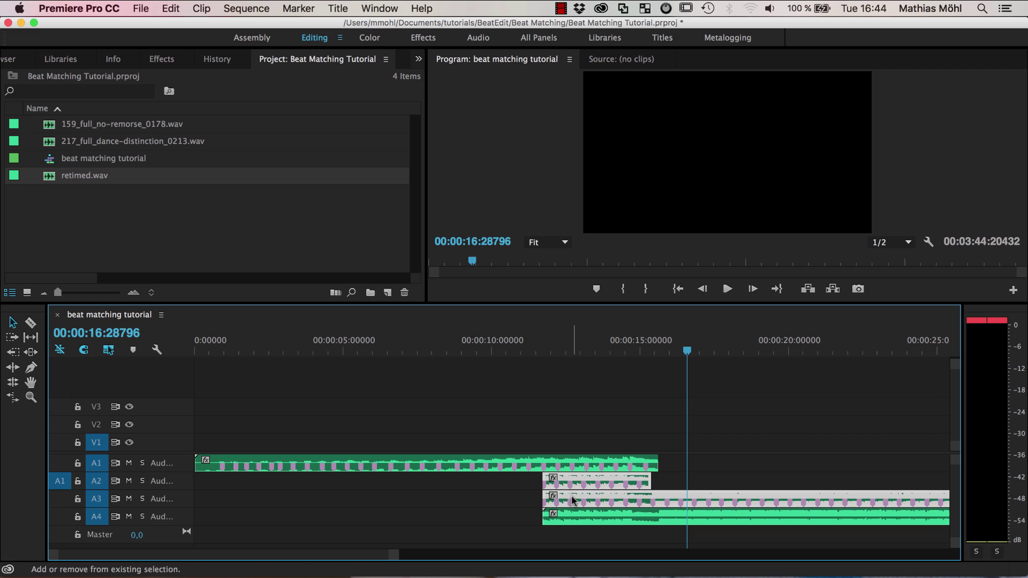
pyautogui.press('Delete')
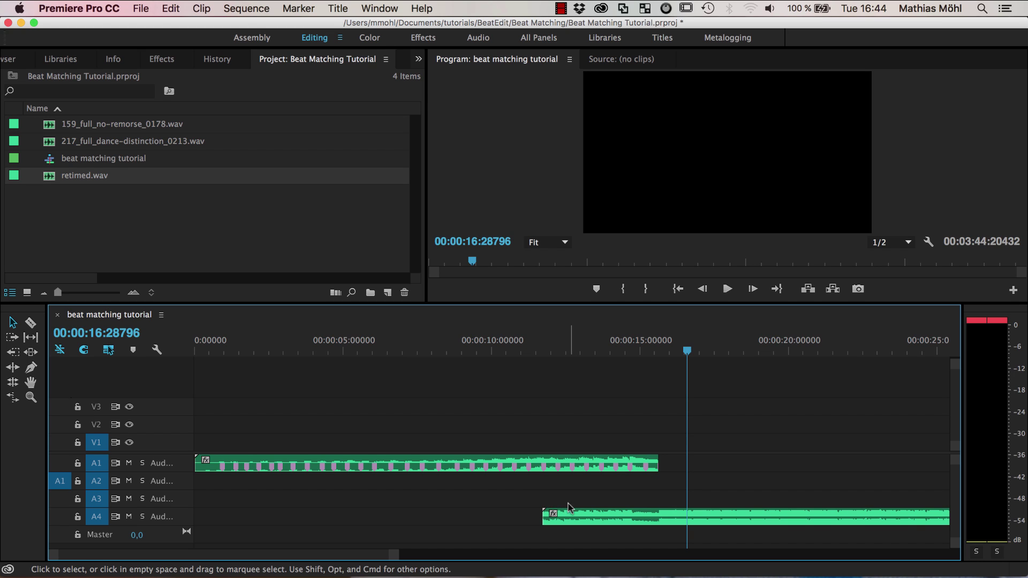
# Step: Apply a Constant Power crossfade over the overlap where retimed.wav starts on A4
pyautogui.click(168, 63)
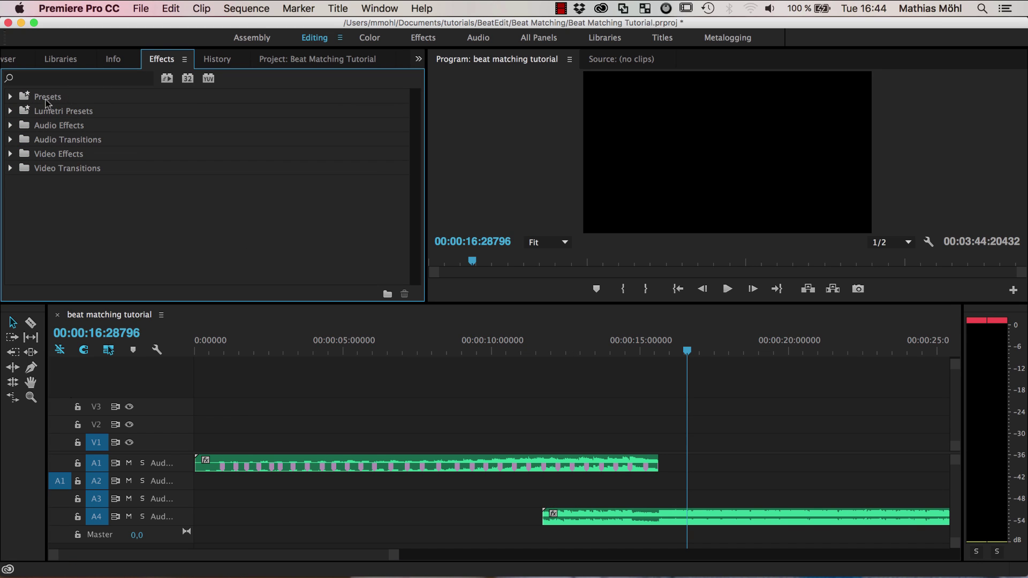
pyautogui.click(10, 140)
pyautogui.click(19, 153)
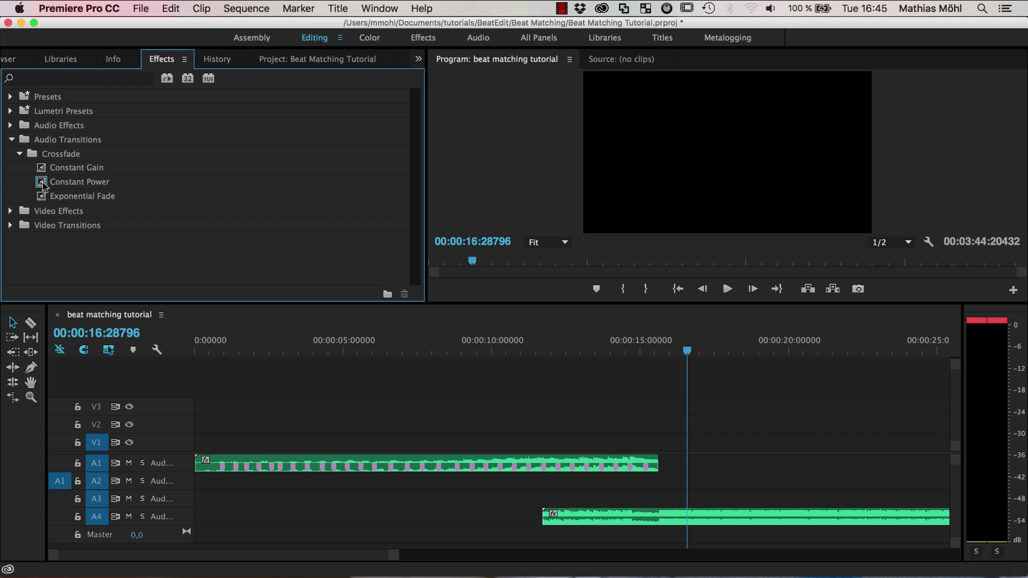
pyautogui.moveTo(43, 184); pyautogui.dragTo(544, 464)
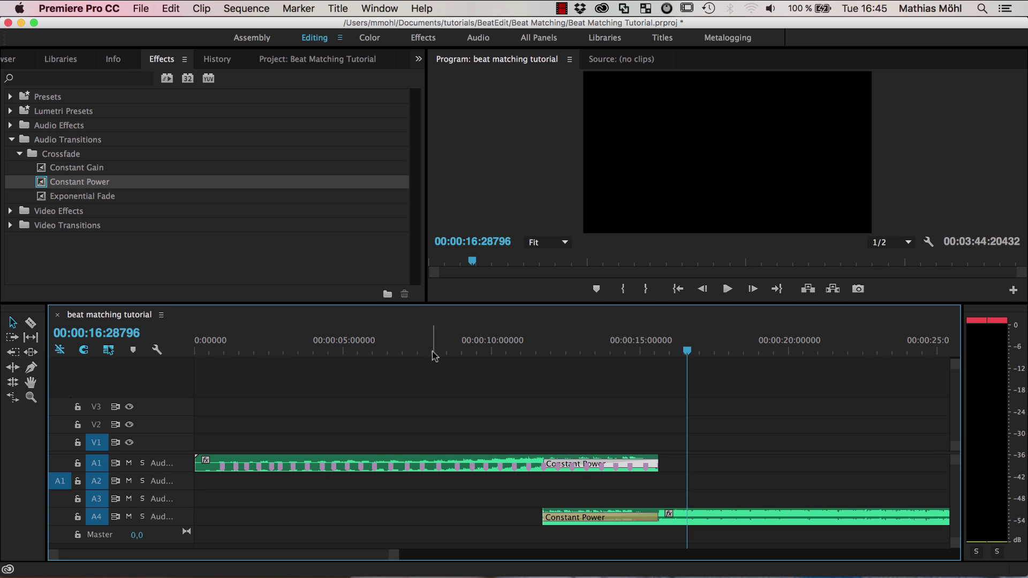
pyautogui.click(433, 352)
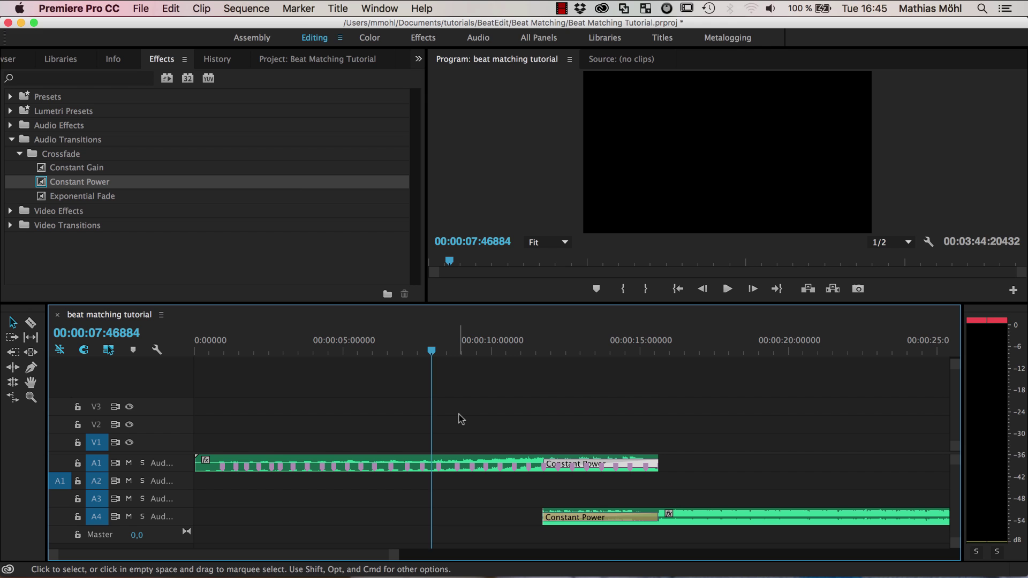
pyautogui.press('space')
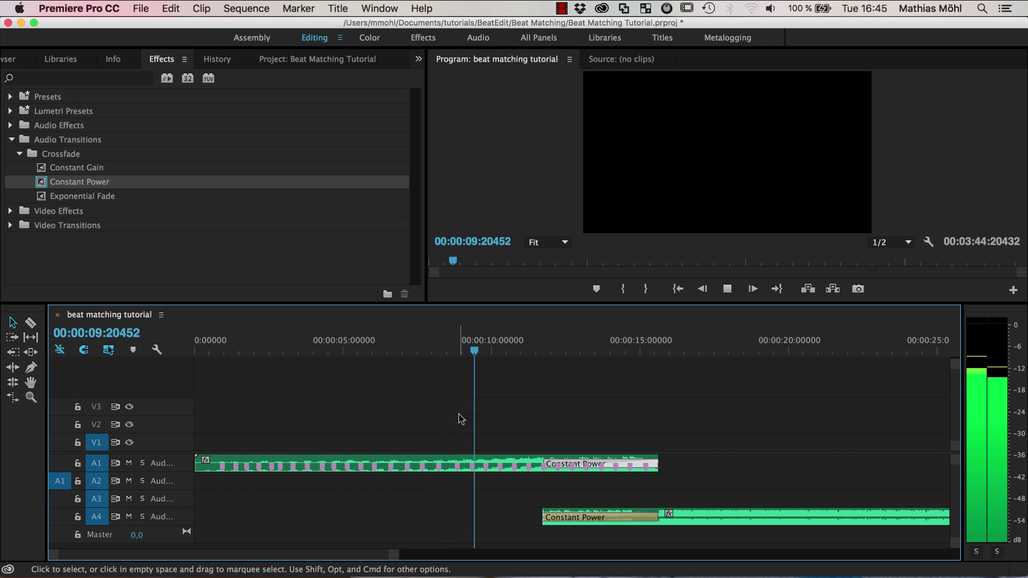